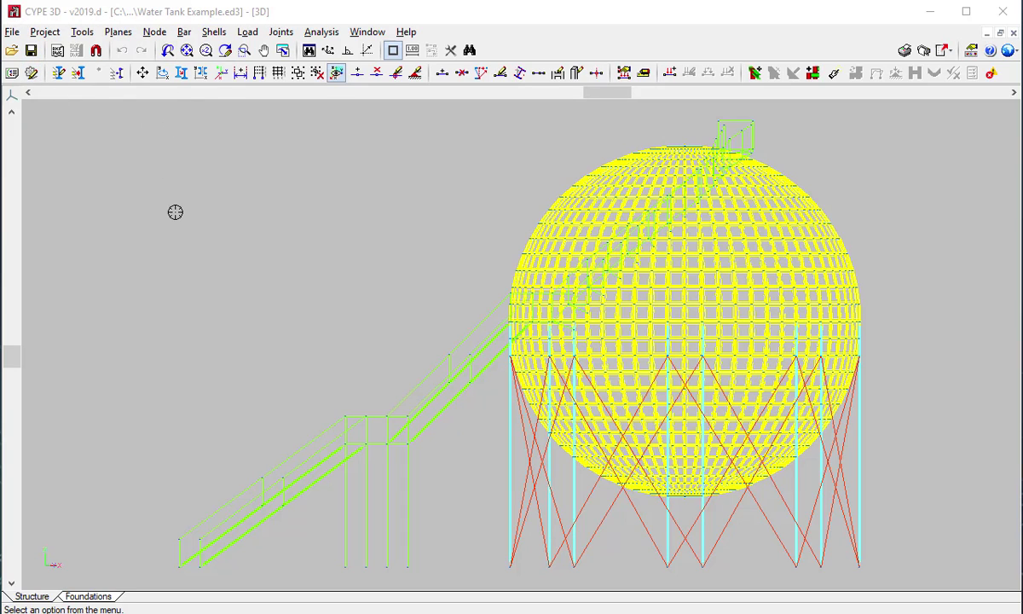
Rotate the water tank model so the access stair rises to the right of the sphere.
{"action": "left_click_drag", "start_coordinate": [593, 94], "coordinate": [138, 104]}
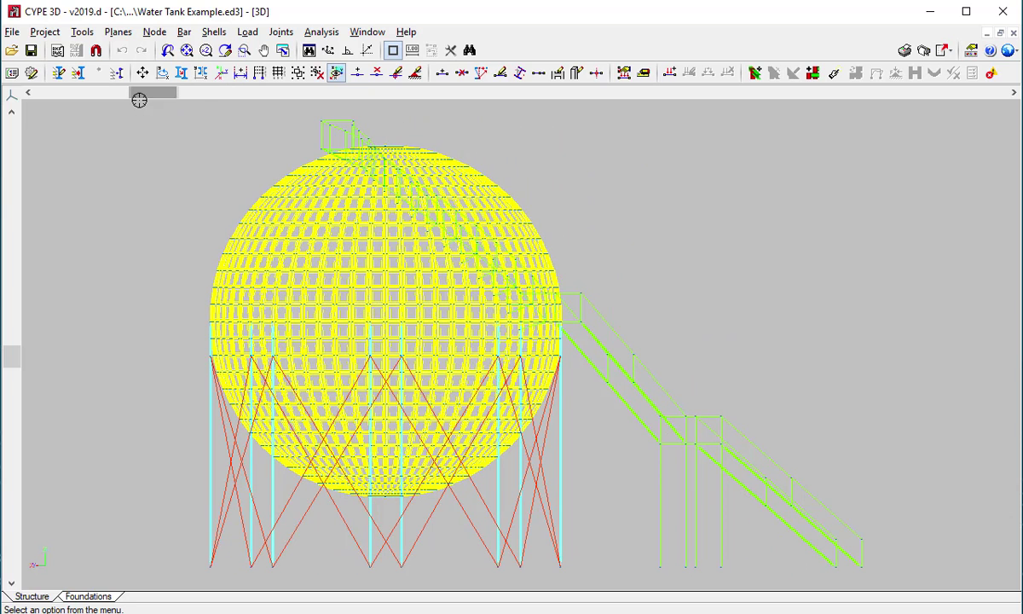
Browse the File, Project, Planes, Node, Bar and Load menus, then show the rendered Complete structure view.
{"action": "left_click", "coordinate": [12, 31]}
{"action": "mouse_move", "coordinate": [32, 39]}
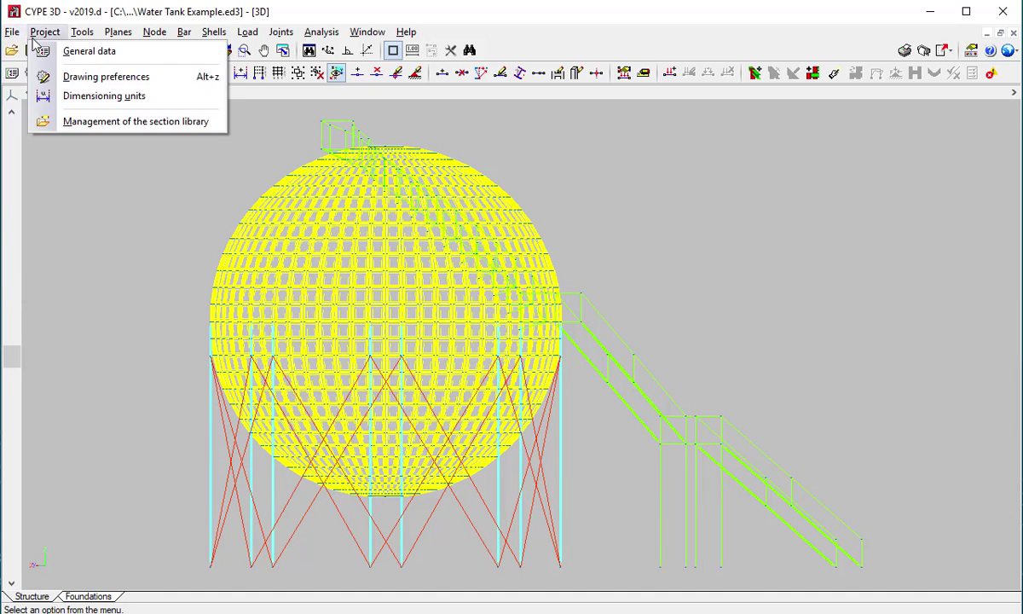
{"action": "mouse_move", "coordinate": [90, 38]}
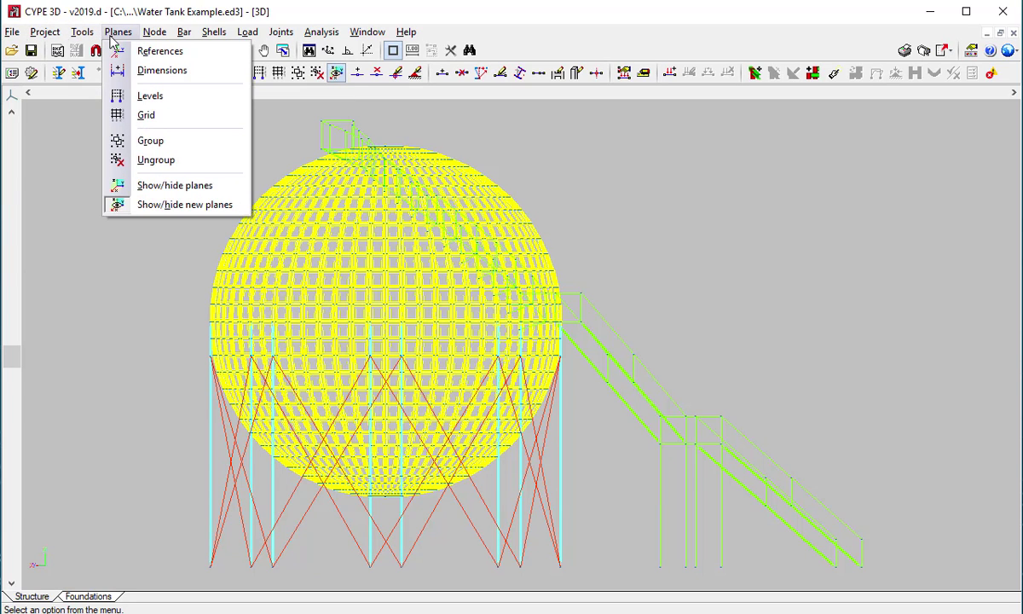
{"action": "mouse_move", "coordinate": [144, 38]}
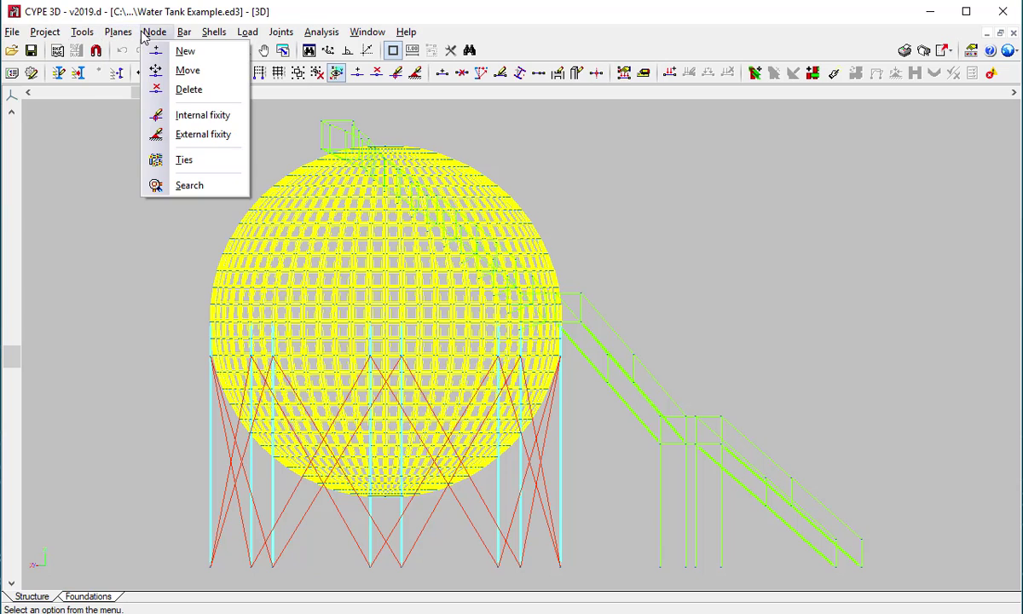
{"action": "mouse_move", "coordinate": [183, 39]}
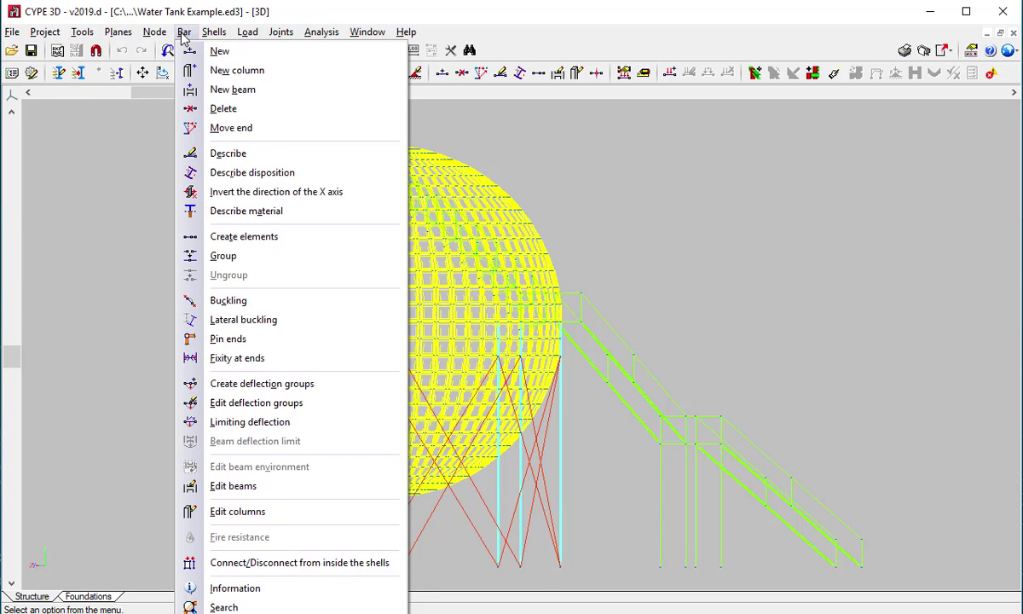
{"action": "mouse_move", "coordinate": [215, 39]}
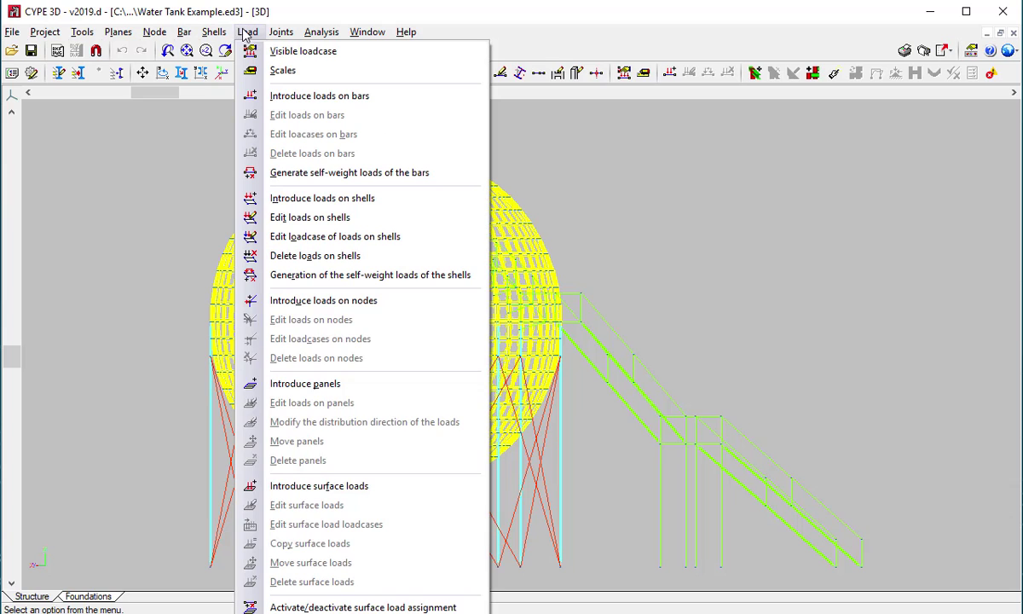
{"action": "mouse_move", "coordinate": [275, 38]}
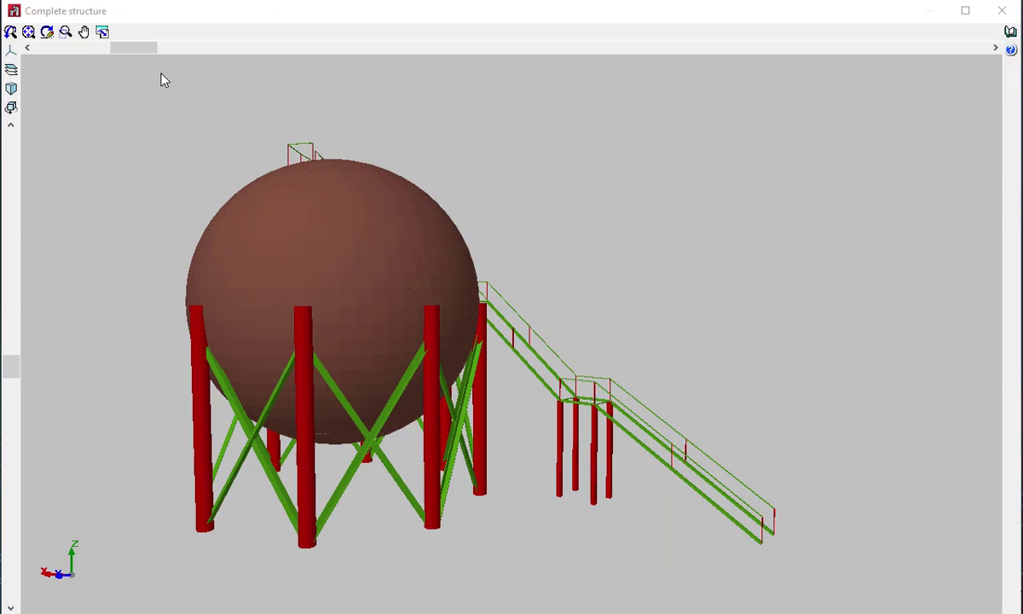
Rotate the rendered Complete structure view, then close it to return to the wireframe tank.
{"action": "left_click_drag", "start_coordinate": [133, 50], "coordinate": [631, 121]}
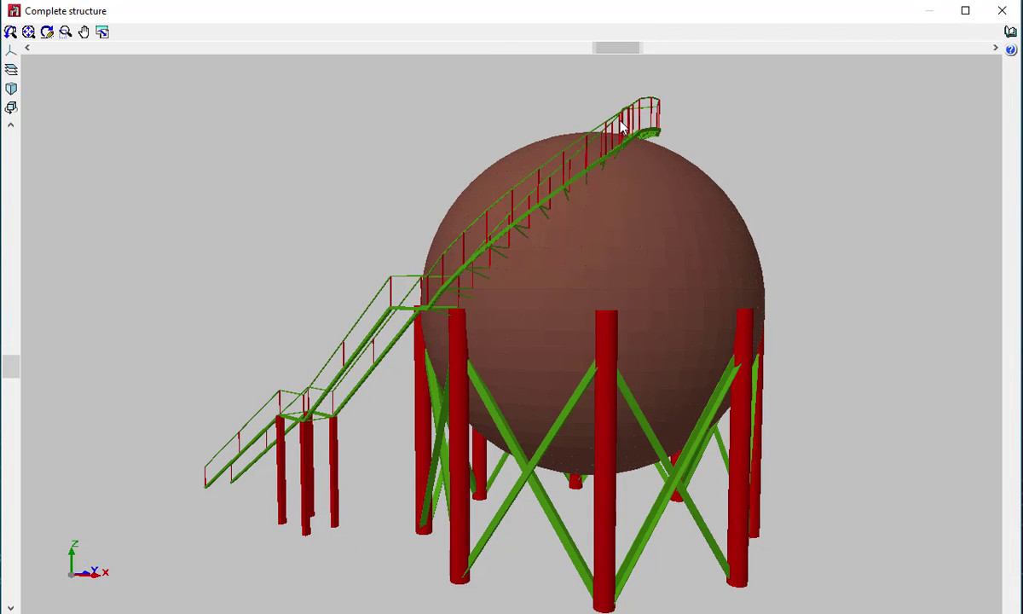
{"action": "key", "text": "Escape"}
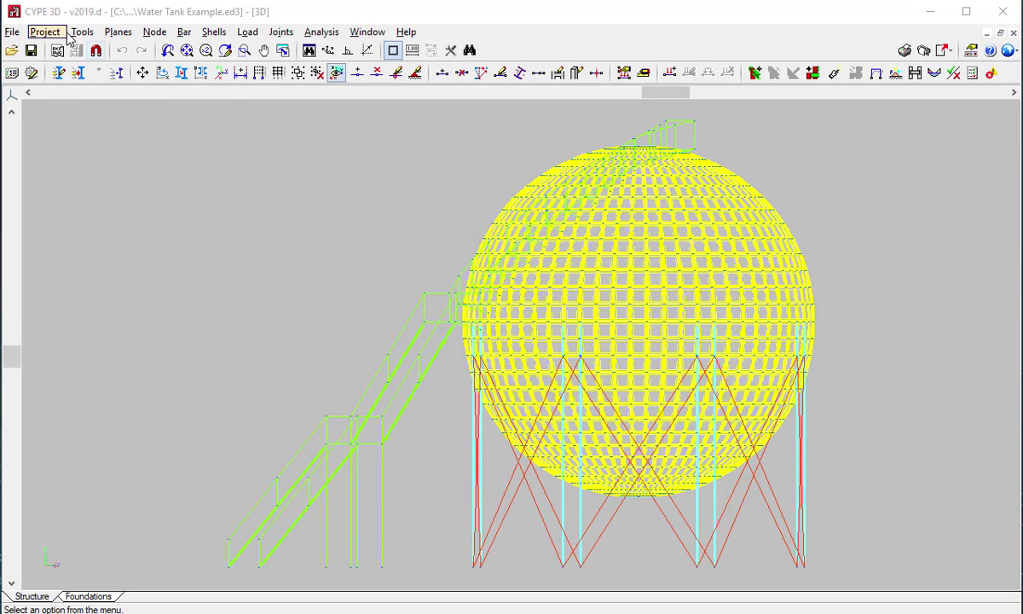
{"action": "left_click", "coordinate": [54, 33]}
{"action": "left_click", "coordinate": [64, 56]}
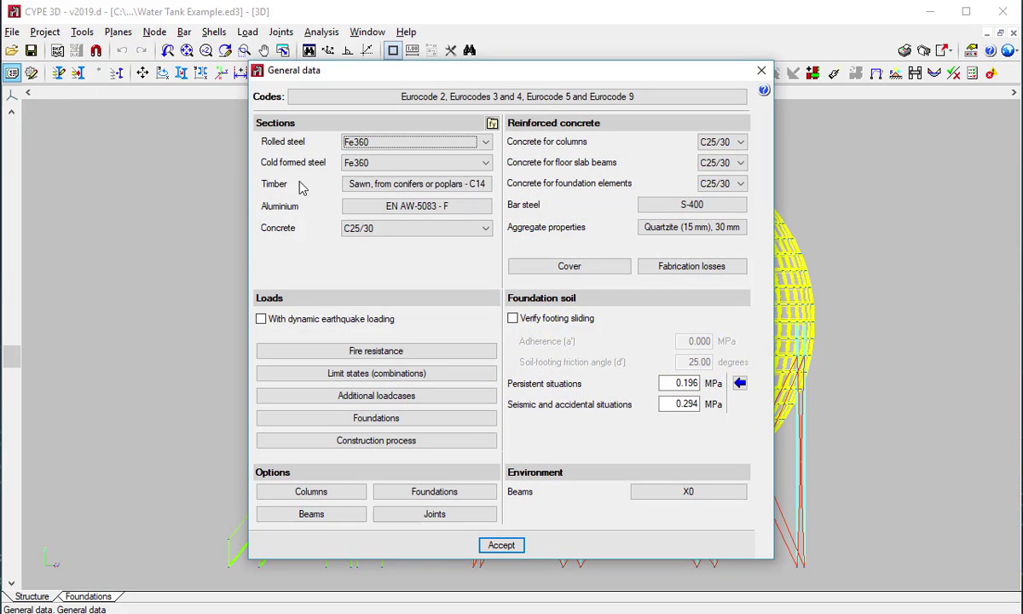
{"action": "left_click", "coordinate": [356, 230]}
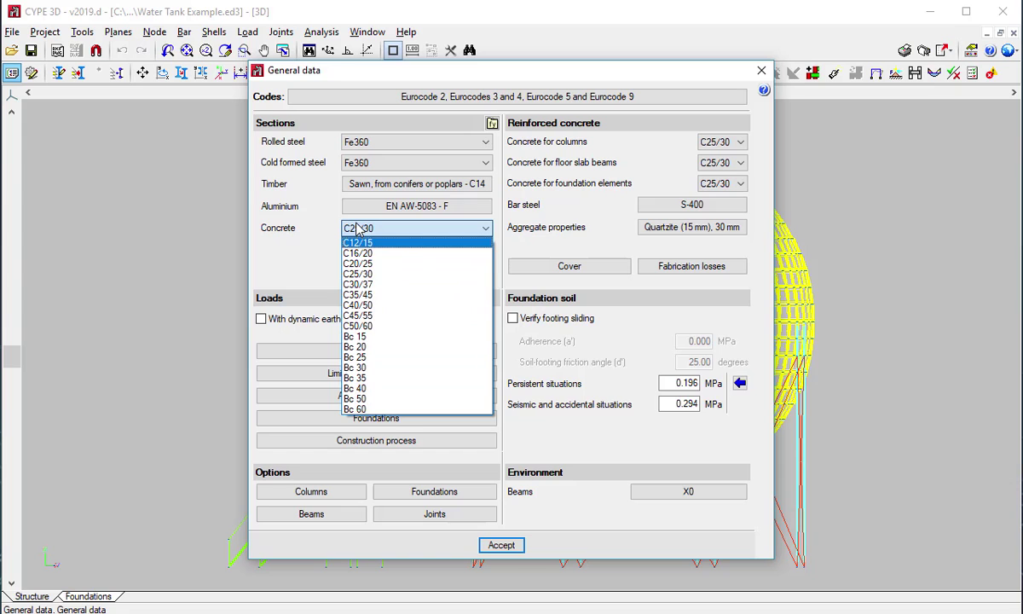
{"action": "left_click", "coordinate": [341, 218]}
{"action": "left_click", "coordinate": [414, 100]}
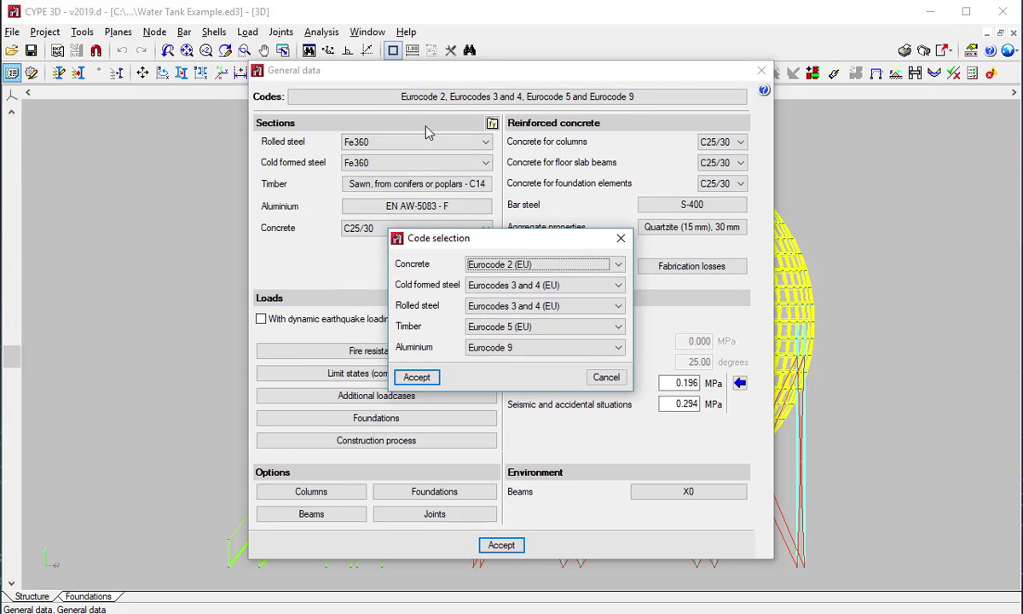
{"action": "left_click", "coordinate": [510, 264]}
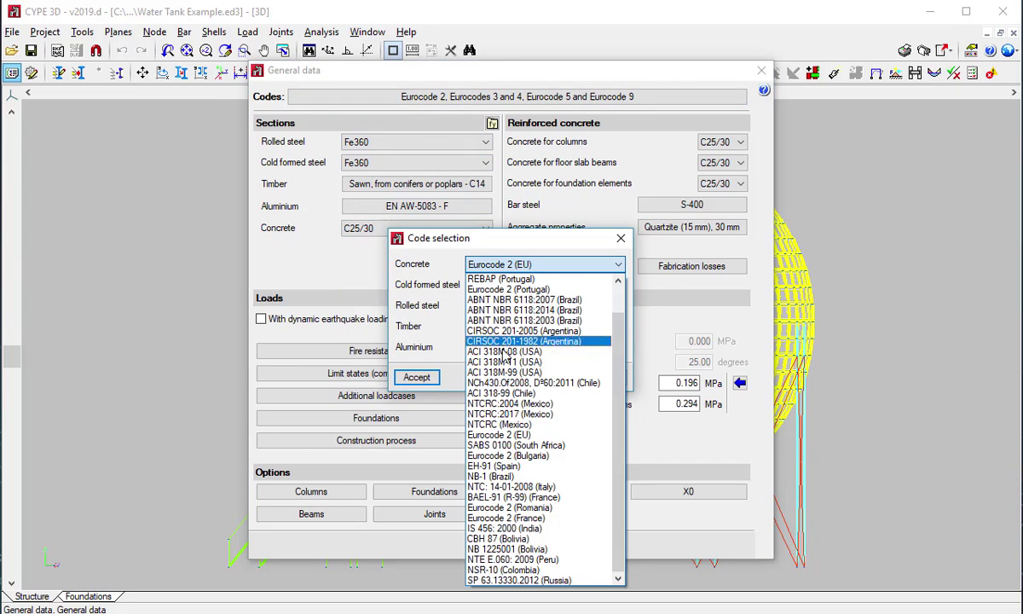
{"action": "left_click", "coordinate": [412, 344]}
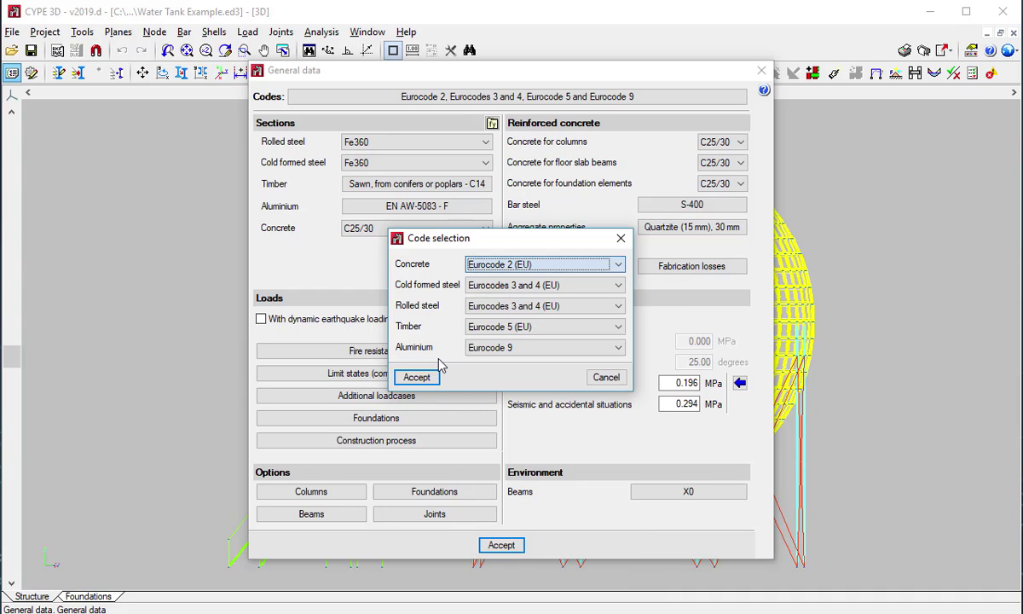
{"action": "left_click", "coordinate": [414, 377]}
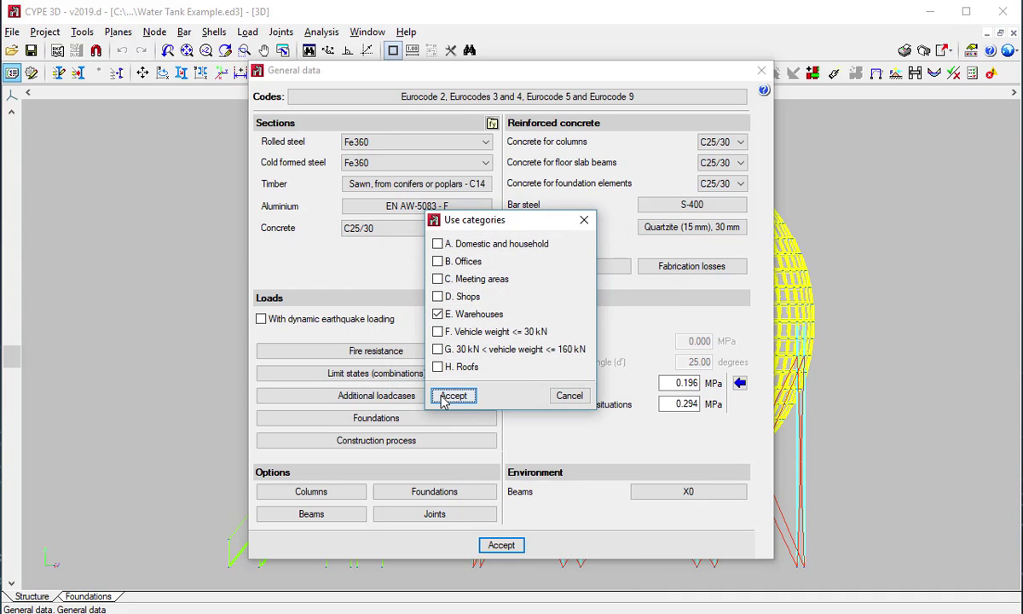
{"action": "left_click", "coordinate": [452, 396]}
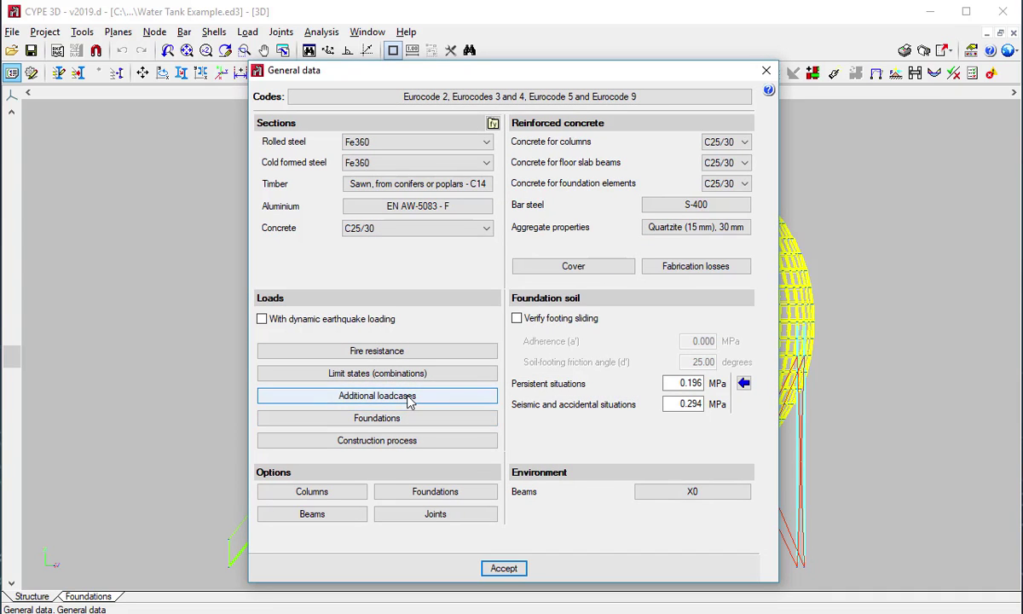
{"action": "left_click", "coordinate": [410, 398]}
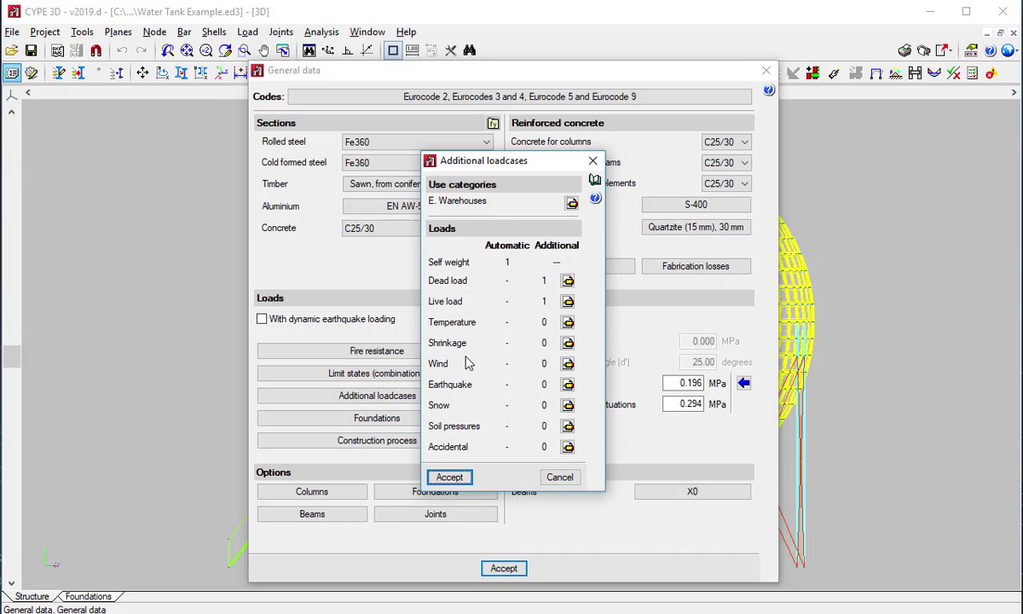
{"action": "left_click", "coordinate": [452, 477]}
Accept the general data and check that the two stair support bars keep their UPE 200 double-welded box section.
{"action": "key", "text": "Return"}
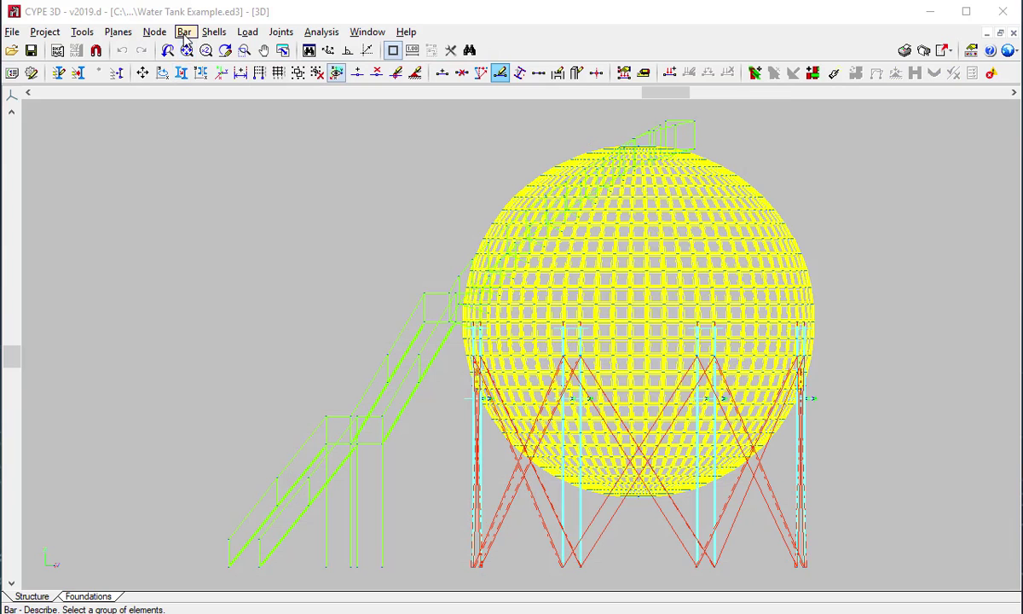
{"action": "left_click", "coordinate": [185, 35]}
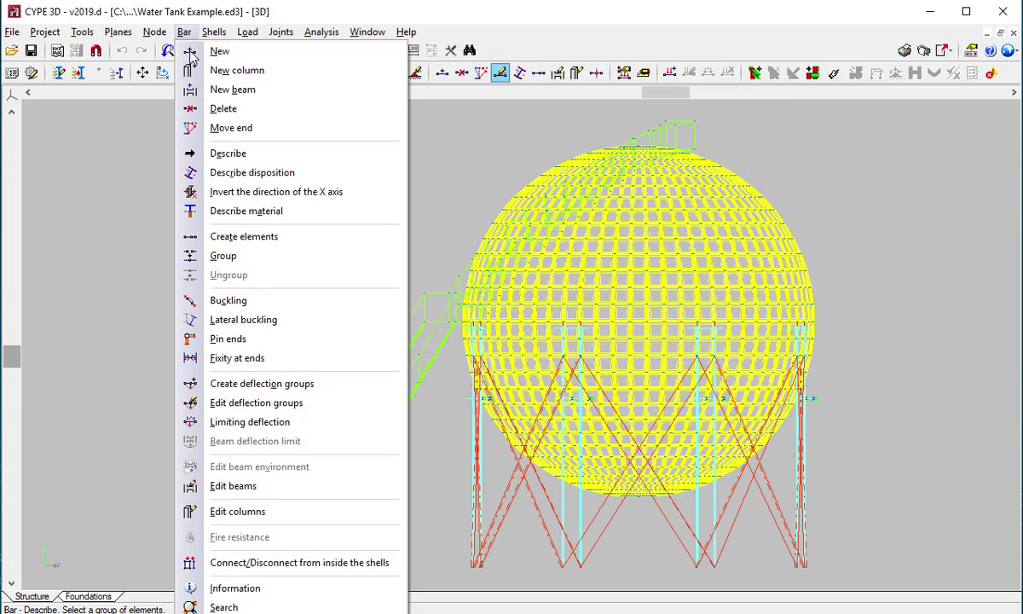
{"action": "left_click", "coordinate": [228, 153]}
{"action": "left_click_drag", "start_coordinate": [396, 491], "coordinate": [283, 405]}
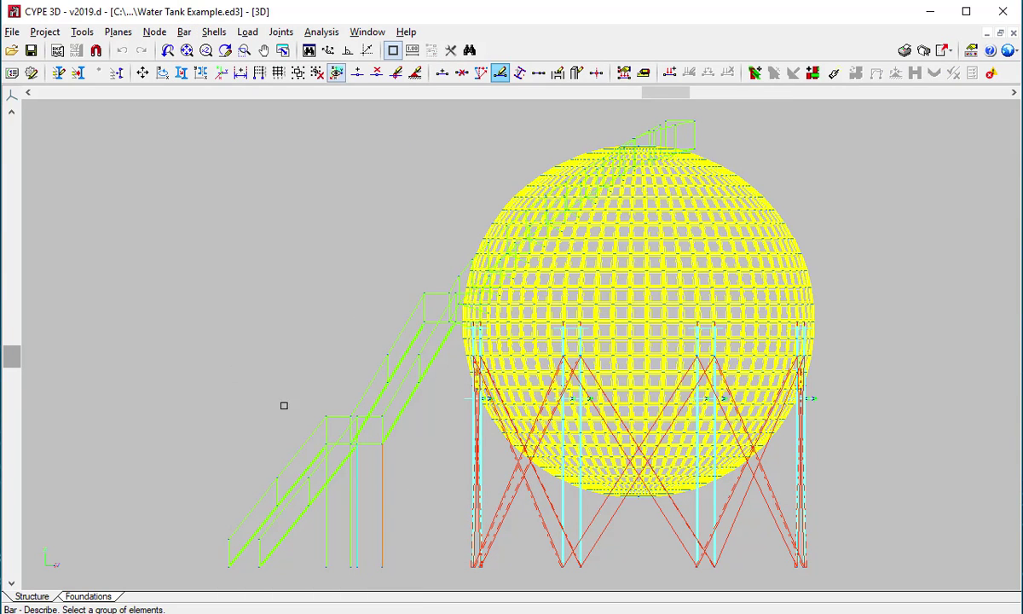
{"action": "right_click", "coordinate": [211, 353]}
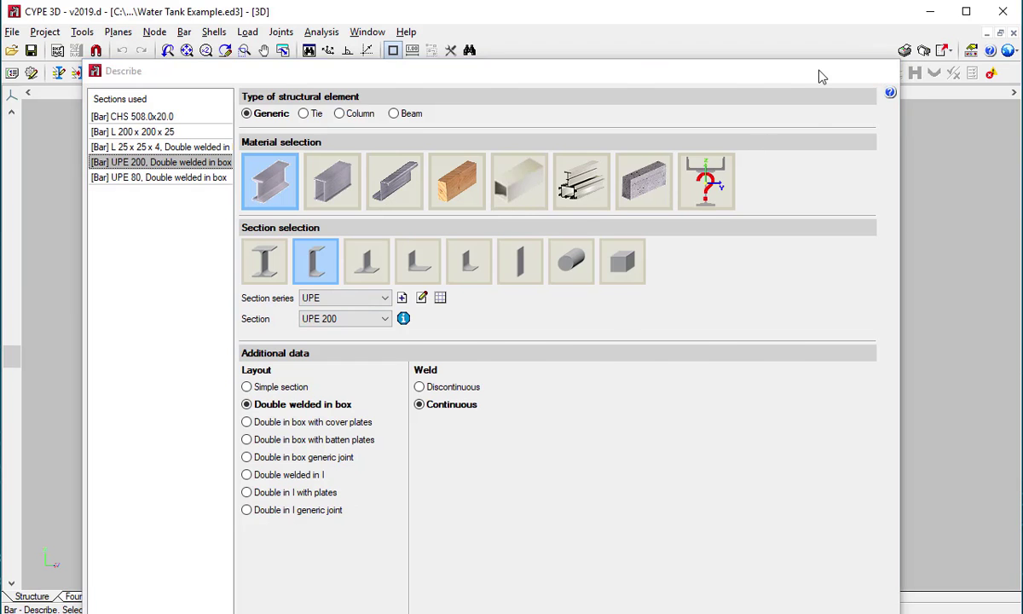
{"action": "key", "text": "Escape"}
{"action": "left_click", "coordinate": [184, 33]}
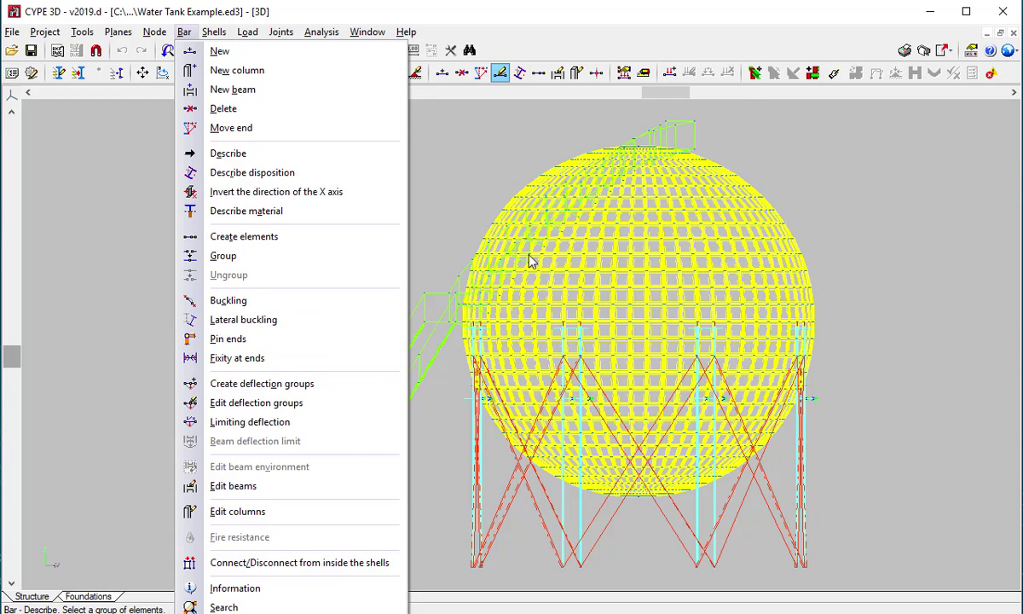
Give node N52 a fully fixed external support, with Dx through Rz all Fixed.
{"action": "left_click", "coordinate": [499, 248]}
{"action": "left_click", "coordinate": [155, 34]}
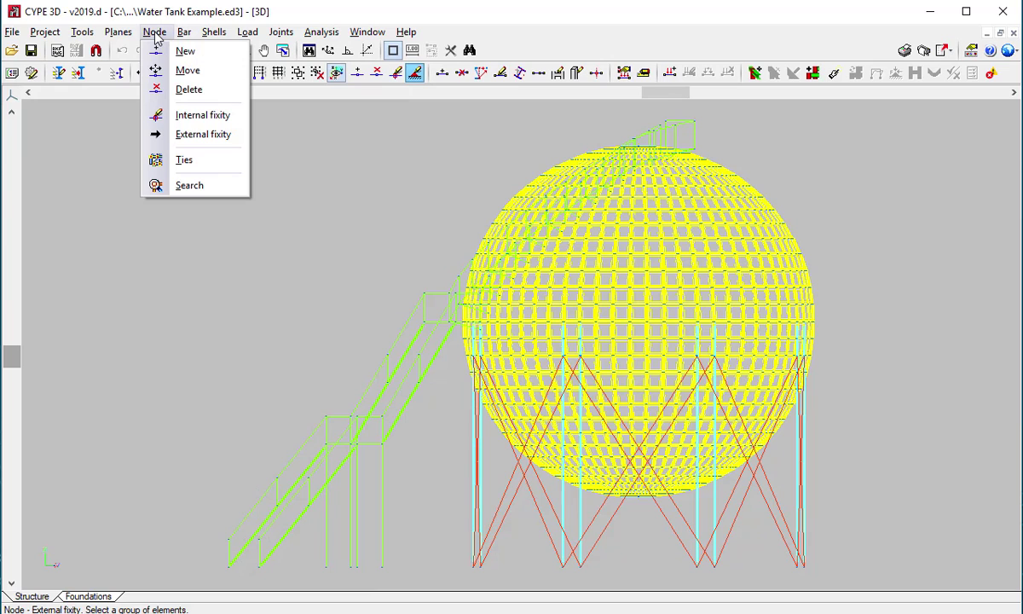
{"action": "left_click", "coordinate": [172, 134]}
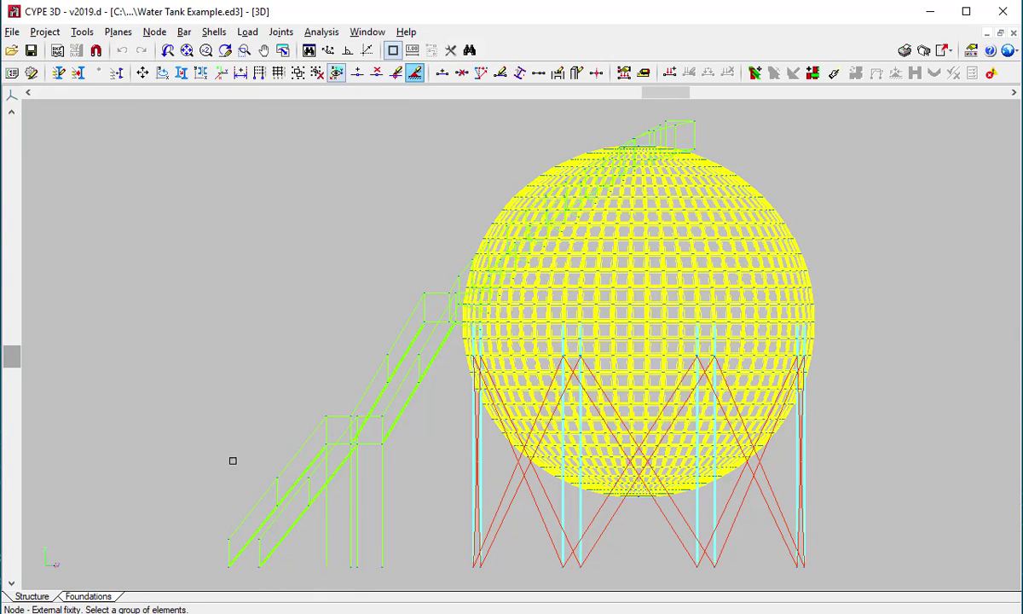
{"action": "right_click", "coordinate": [219, 408]}
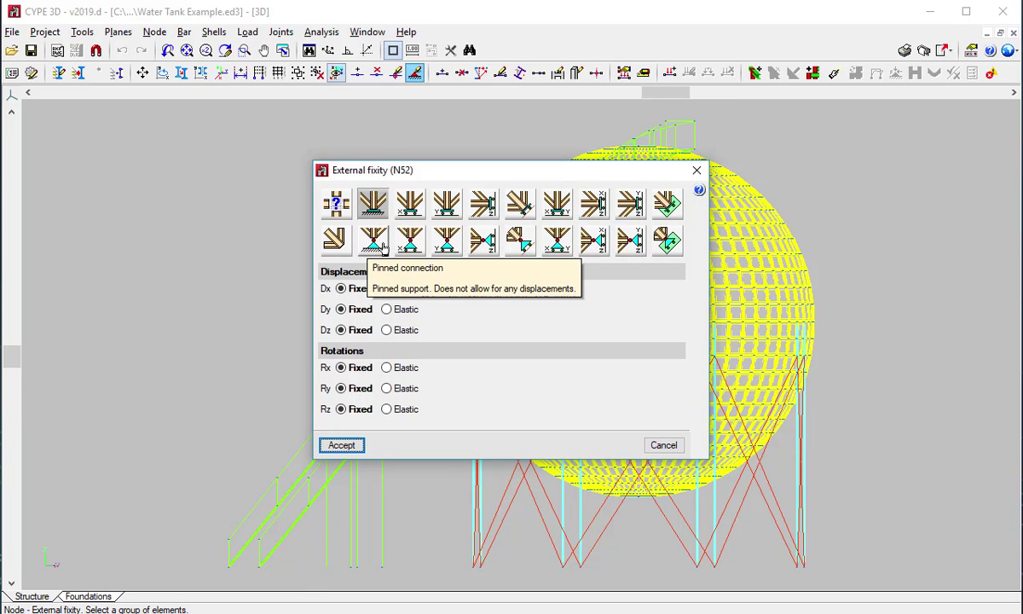
{"action": "left_click", "coordinate": [353, 450]}
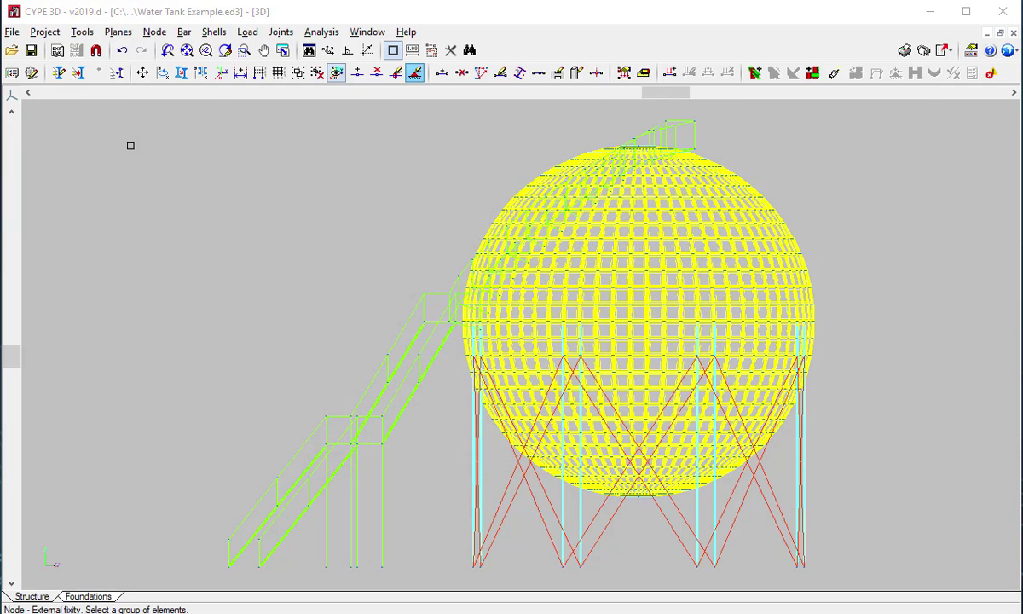
Open the Warehouse example project and display its steel portal frames in 3D.
{"action": "left_click", "coordinate": [128, 34]}
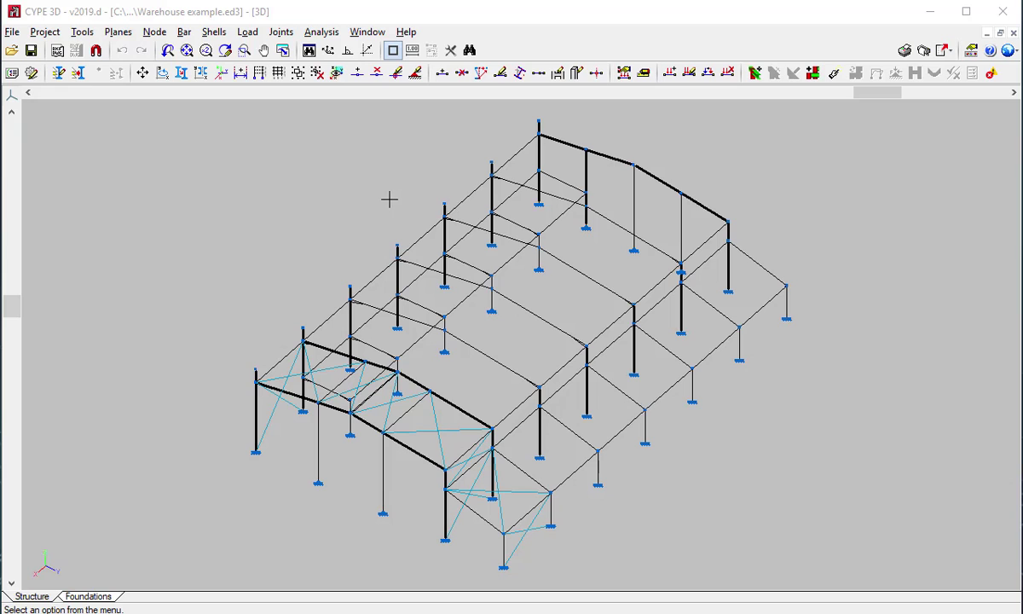
Generate grouped connections for all warehouse nodes, producing 118 connections.
{"action": "left_click", "coordinate": [279, 35]}
{"action": "left_click", "coordinate": [311, 236]}
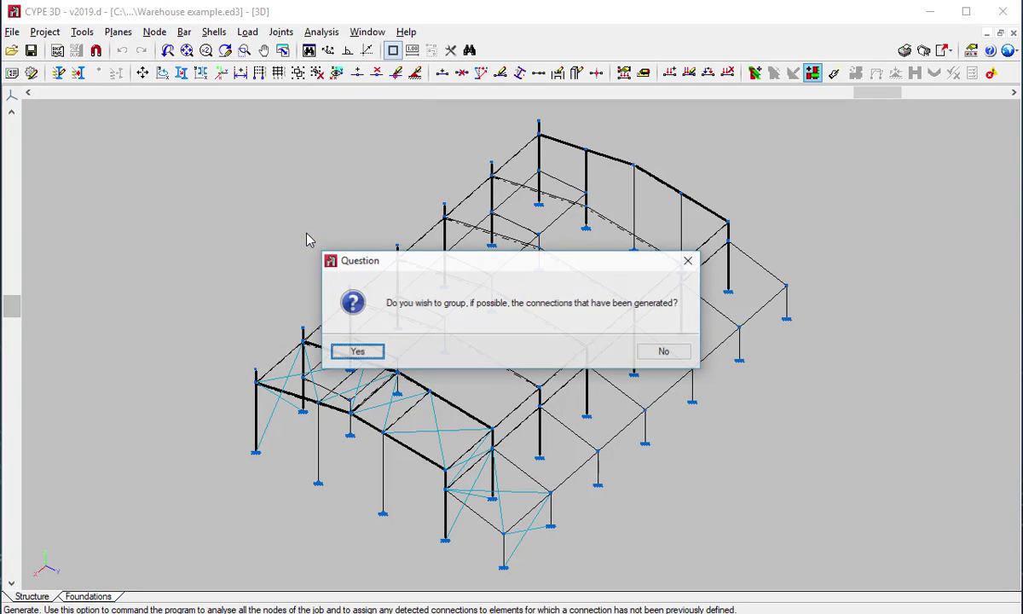
{"action": "left_click", "coordinate": [357, 352]}
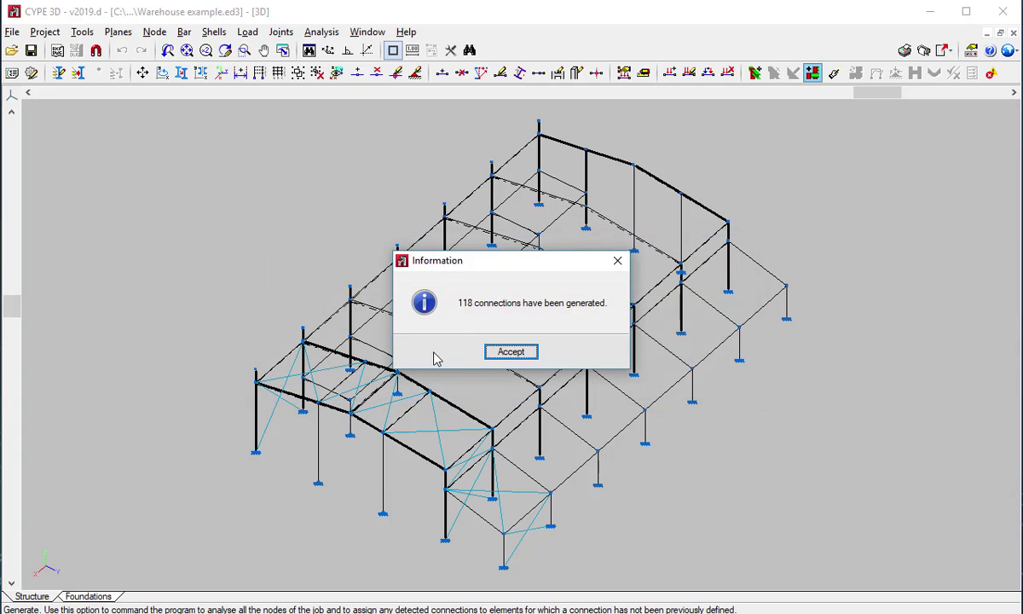
{"action": "left_click", "coordinate": [496, 351]}
{"action": "scroll", "coordinate": [470, 337], "scroll_direction": "up", "scroll_amount": 2}
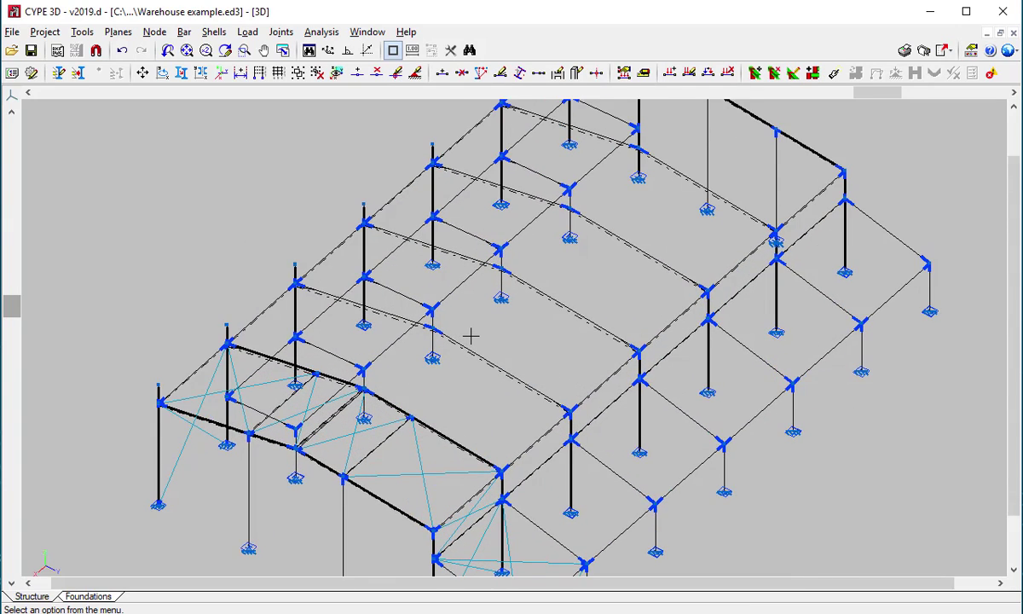
Open the Type 25 column–beam connection for editing.
{"action": "left_click", "coordinate": [281, 34]}
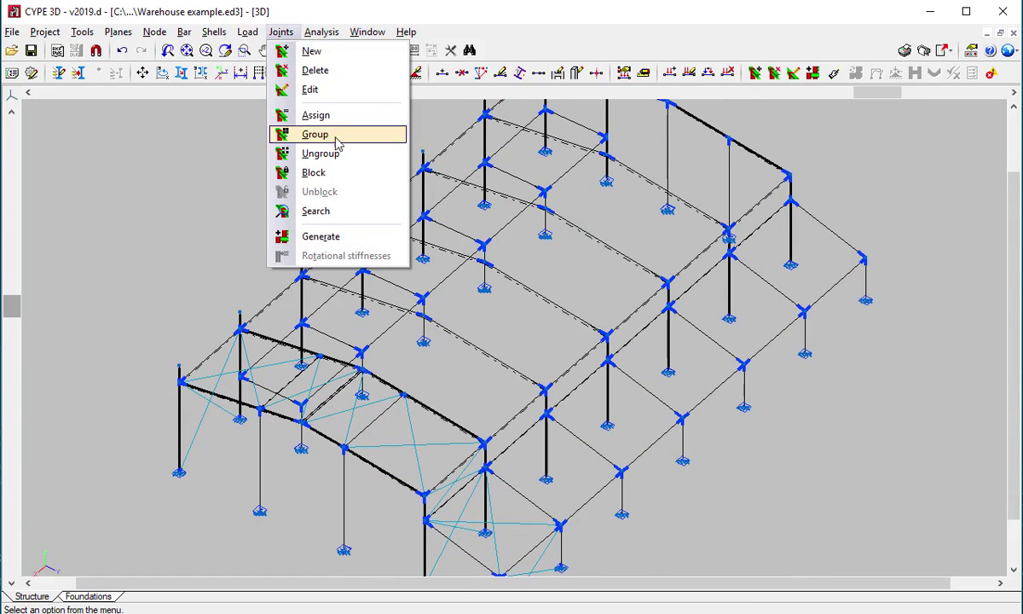
{"action": "left_click", "coordinate": [347, 89]}
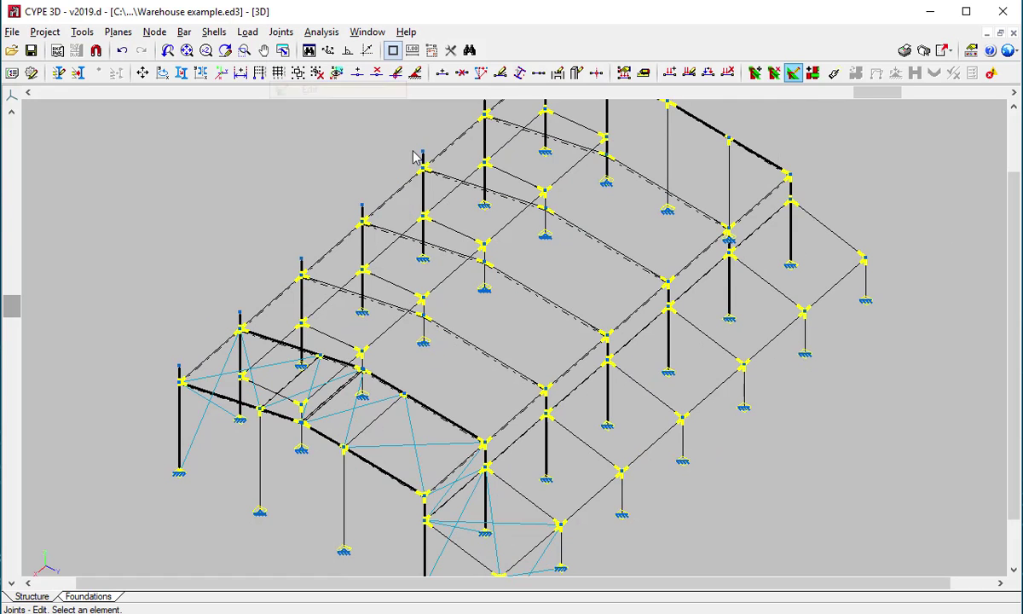
{"action": "left_click", "coordinate": [416, 219]}
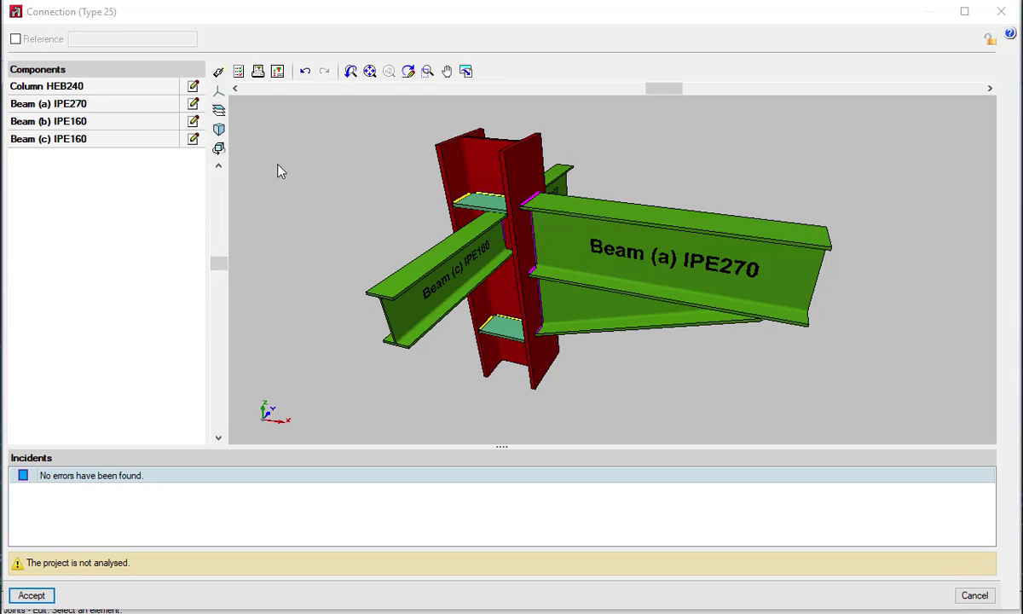
{"action": "left_click", "coordinate": [220, 74]}
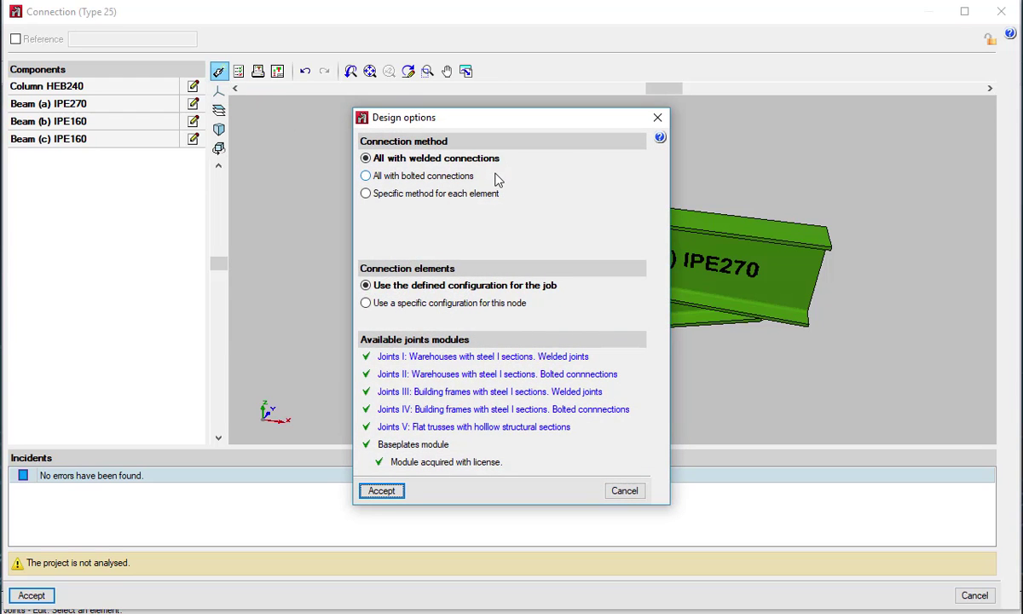
{"action": "left_click", "coordinate": [657, 118]}
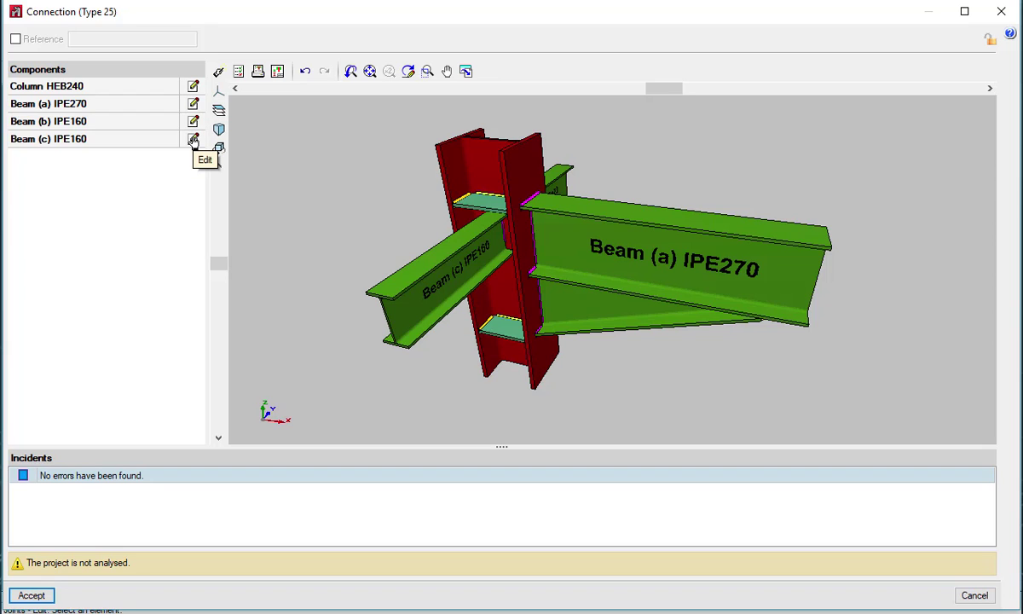
{"action": "left_click", "coordinate": [192, 139]}
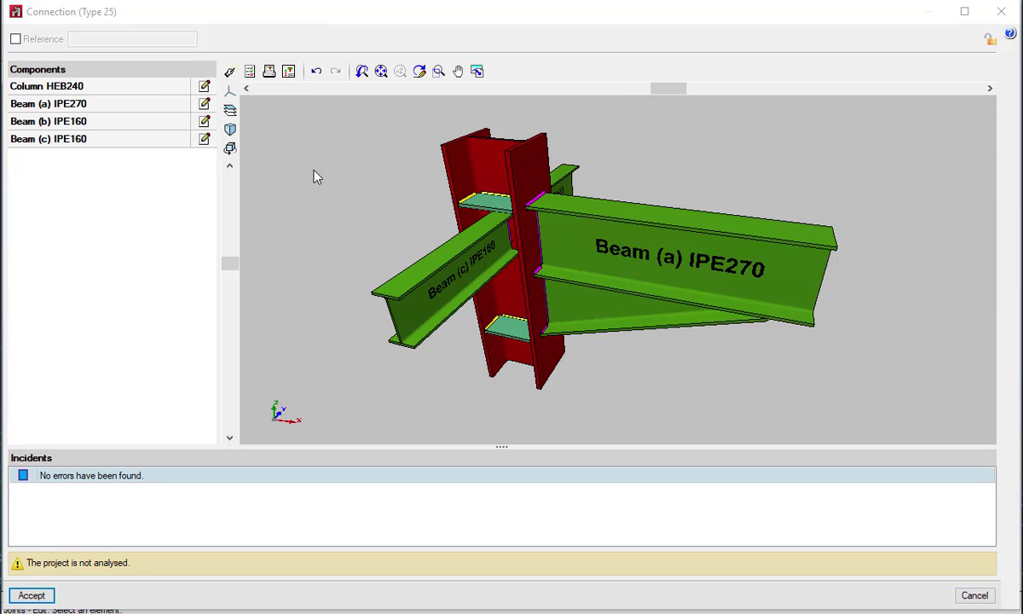
Review Beam (c) IPE160's web weld, keeping it on site with 3 mm throat and 85 mm length.
{"action": "left_click", "coordinate": [207, 144]}
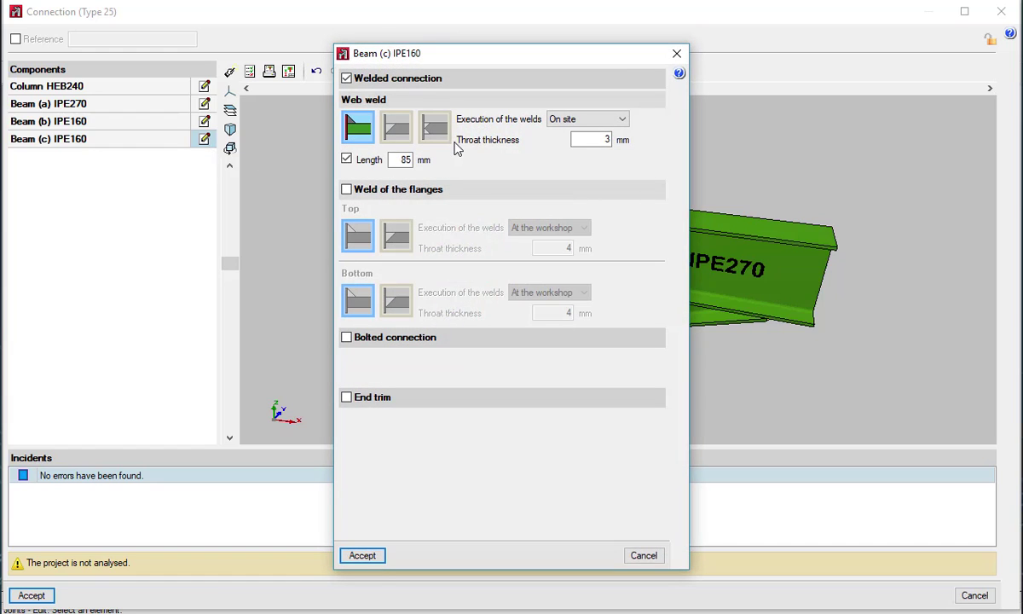
{"action": "left_click", "coordinate": [585, 124]}
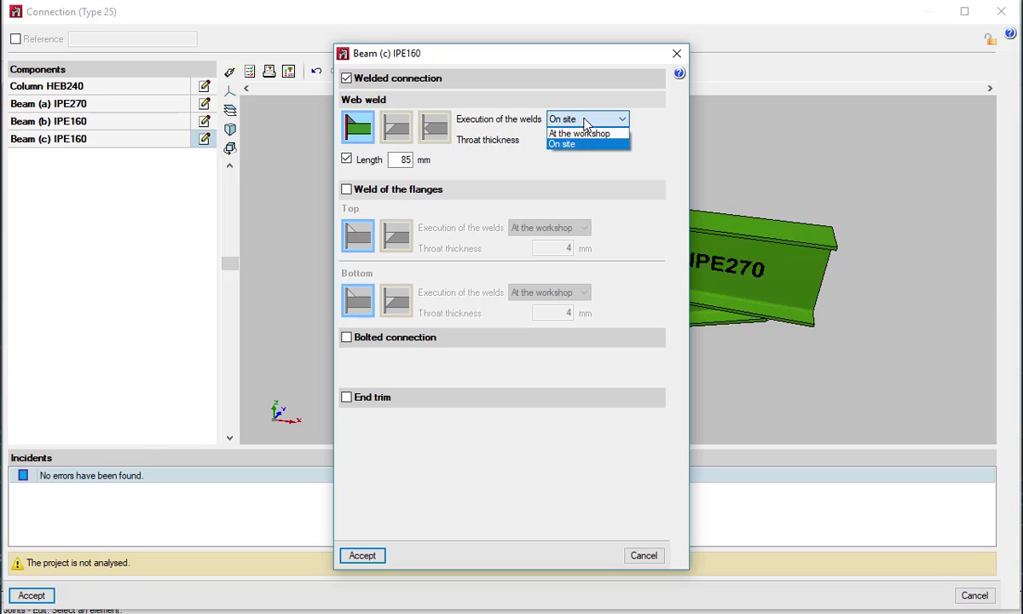
{"action": "left_click", "coordinate": [594, 176]}
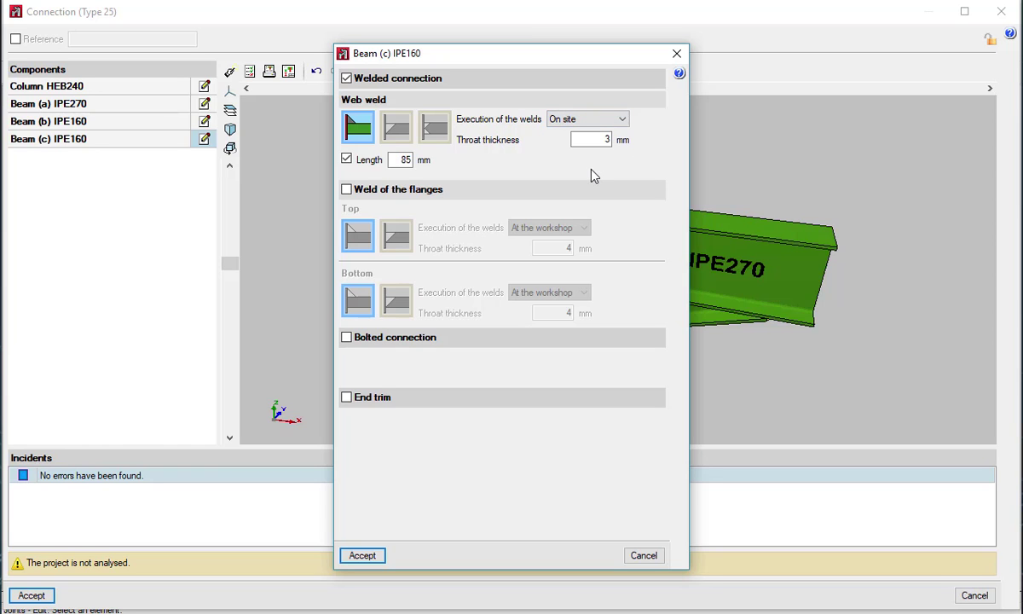
{"action": "left_click", "coordinate": [679, 56]}
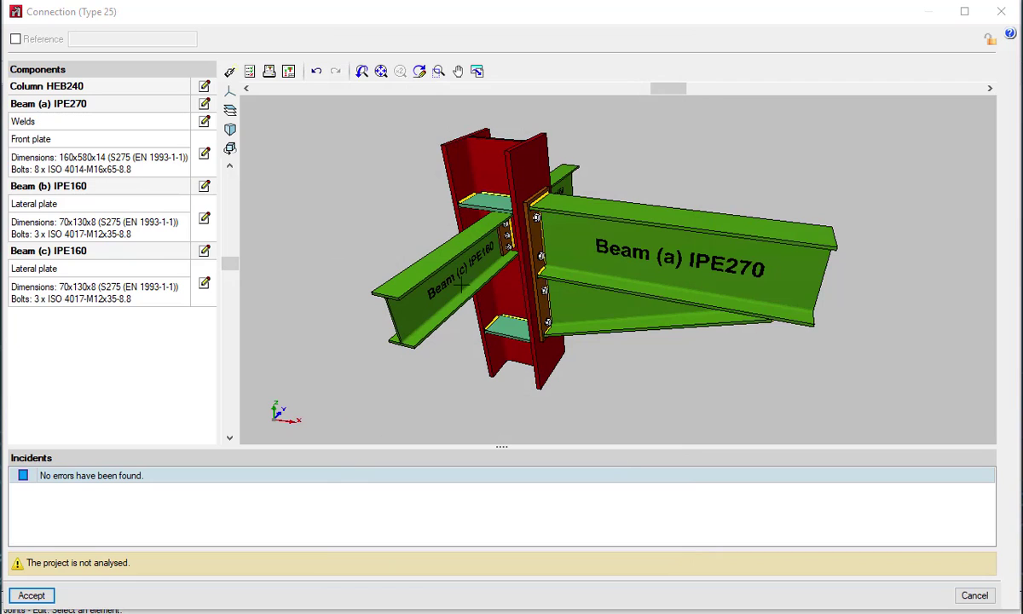
Review the bolt arrangement of Beam (b)'s lateral plate, then bring up the Type 3 connection.
{"action": "left_click", "coordinate": [206, 218]}
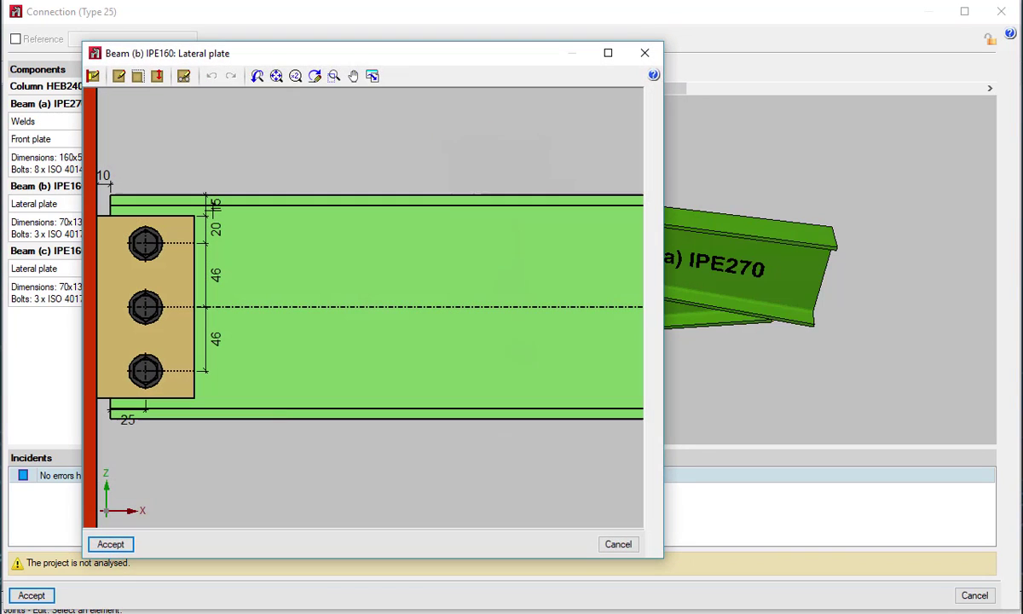
{"action": "left_click", "coordinate": [185, 78]}
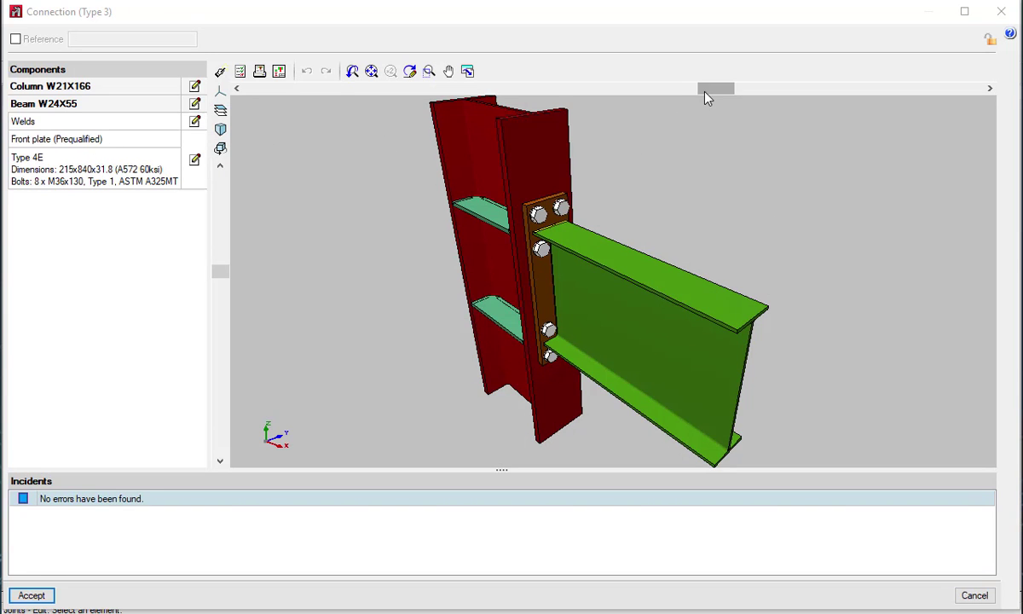
Confirm the Type 4E front plate and display the Type 3 detailing drawing with eight M36x130 bolts.
{"action": "left_click_drag", "start_coordinate": [705, 92], "coordinate": [859, 109]}
{"action": "middle_click_drag", "start_coordinate": [776, 283], "coordinate": [851, 293]}
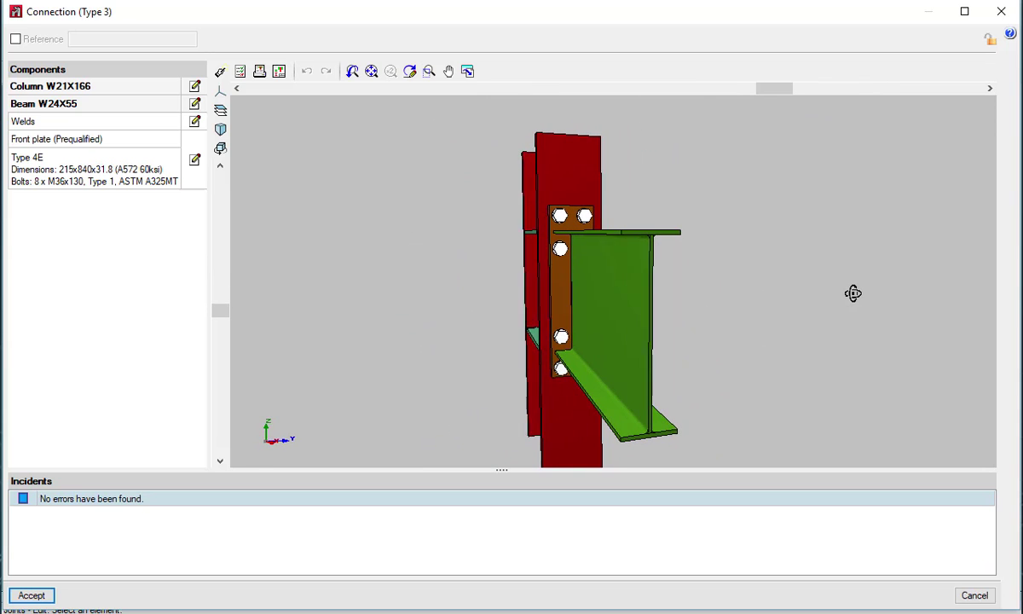
{"action": "left_click", "coordinate": [195, 159]}
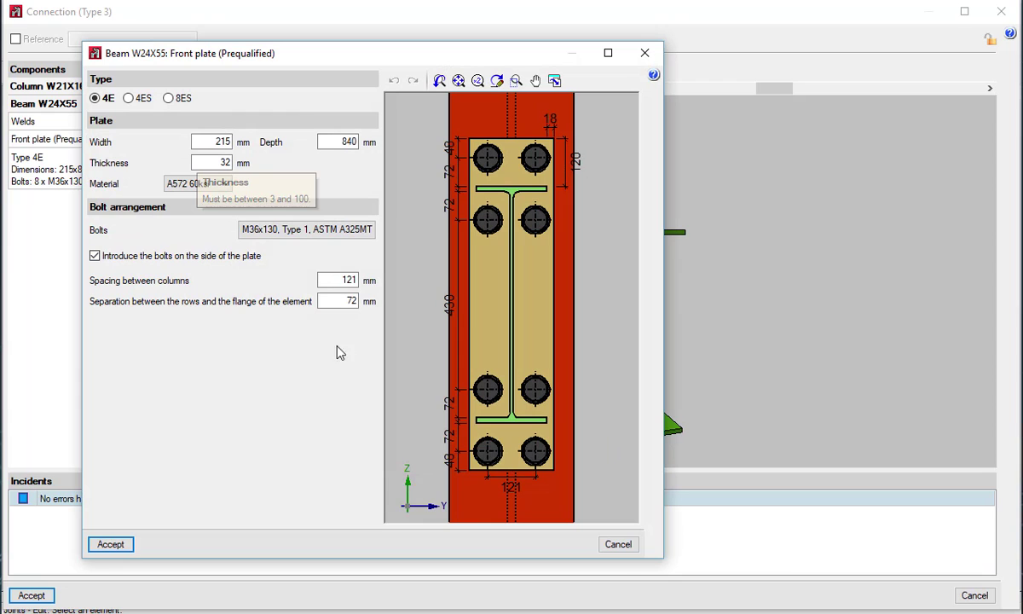
{"action": "left_click", "coordinate": [124, 545]}
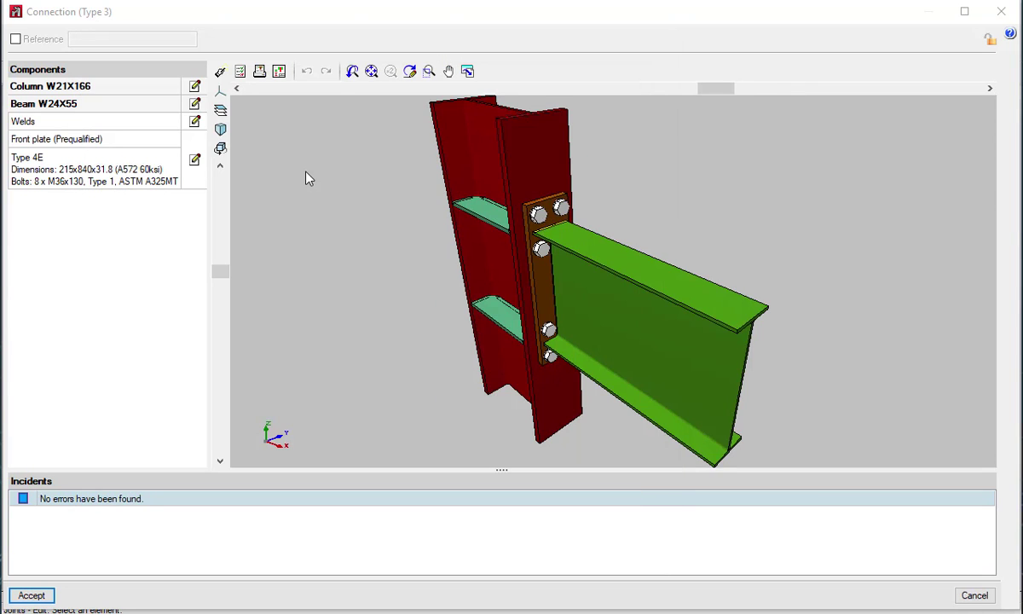
{"action": "left_click", "coordinate": [282, 76]}
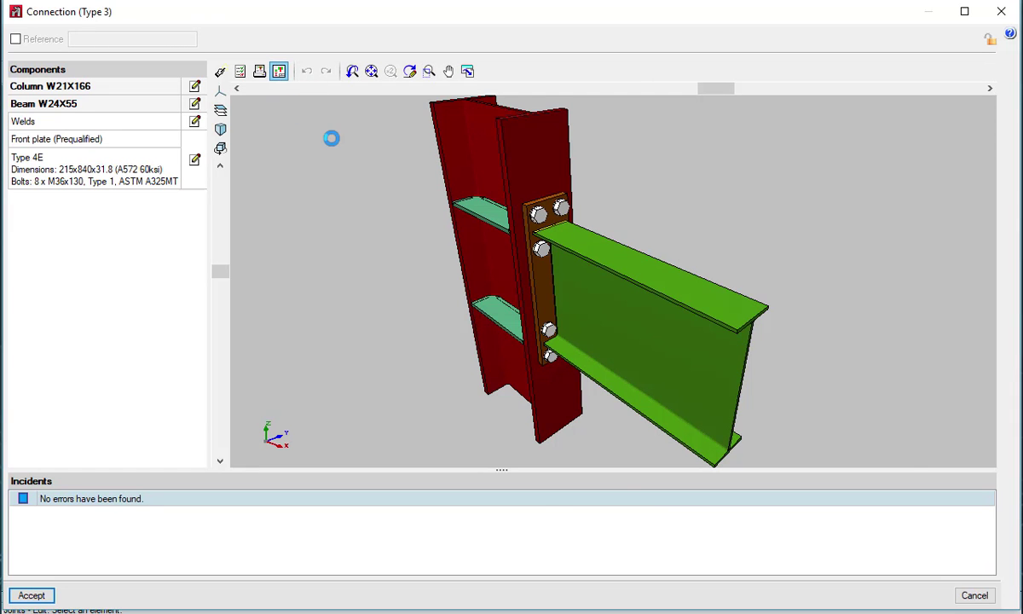
{"action": "scroll", "coordinate": [502, 352], "scroll_direction": "up", "scroll_amount": 5}
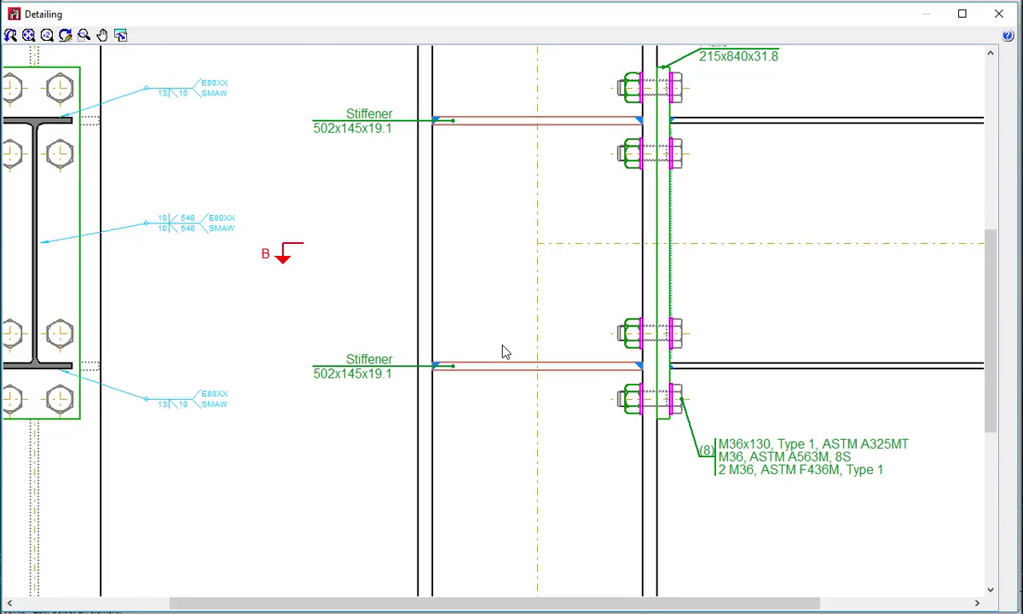
Close the detailing drawing and review the W21X166 column's weld, panel and stiffener checks, all Verified.
{"action": "left_click", "coordinate": [1000, 14]}
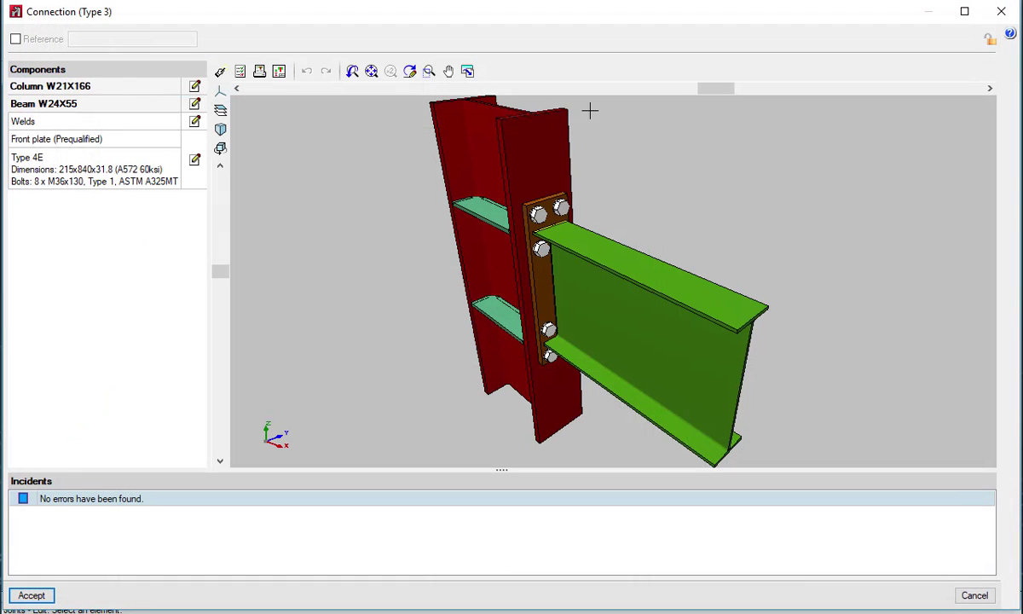
{"action": "left_click", "coordinate": [241, 77]}
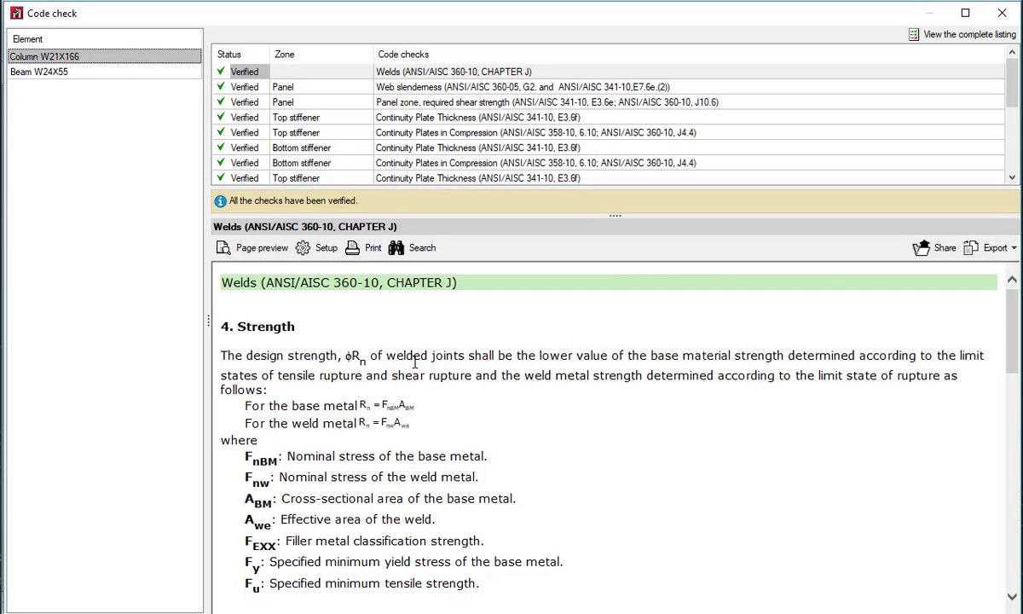
{"action": "scroll", "coordinate": [415, 384], "scroll_direction": "down", "scroll_amount": 8}
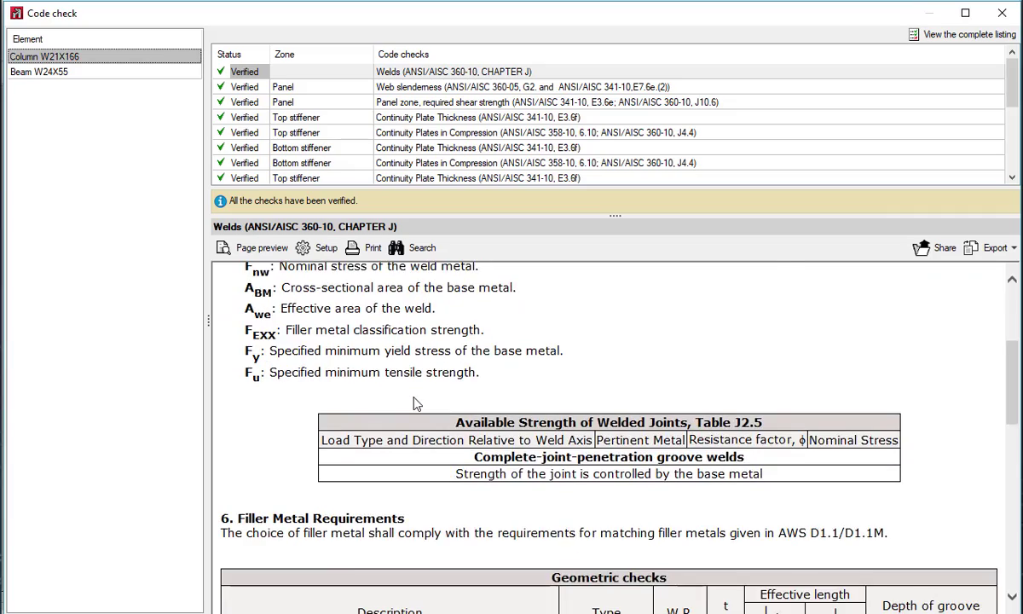
{"action": "scroll", "coordinate": [415, 403], "scroll_direction": "down", "scroll_amount": 5}
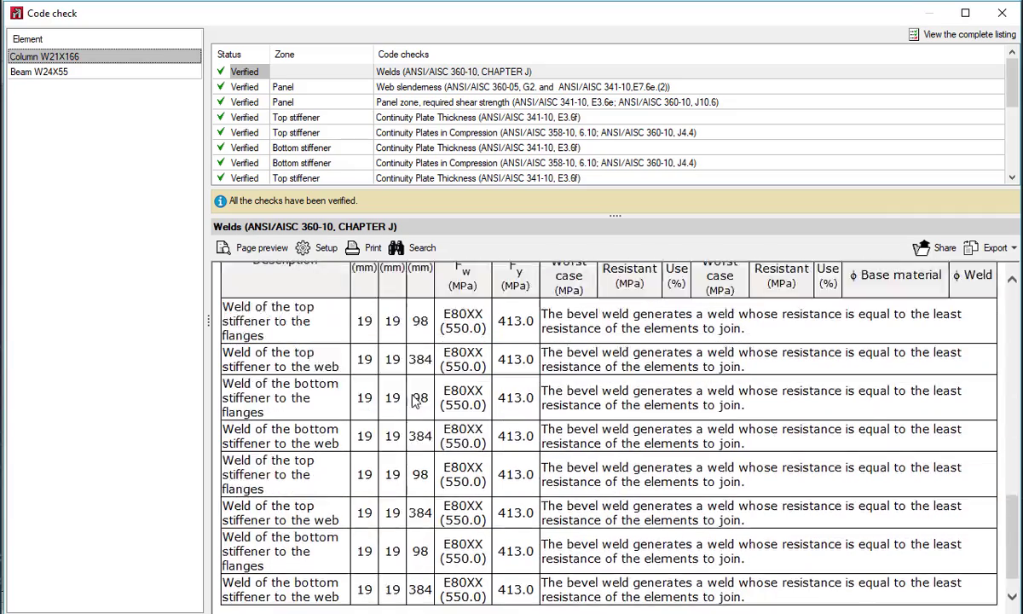
{"action": "scroll", "coordinate": [415, 398], "scroll_direction": "up", "scroll_amount": 6}
{"action": "scroll", "coordinate": [415, 398], "scroll_direction": "up", "scroll_amount": 10}
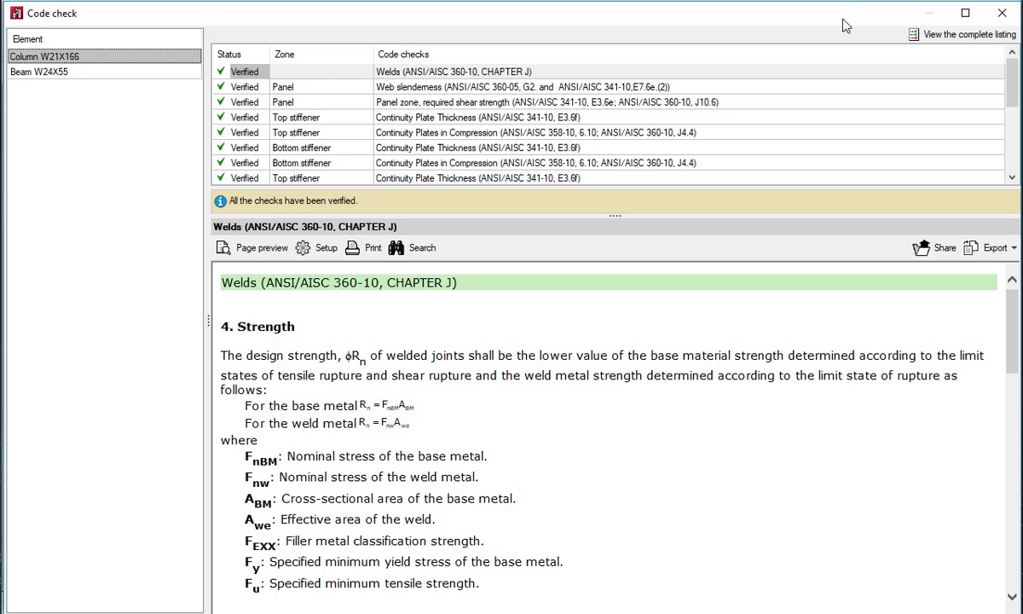
Close the code check report and inspect tank shell S1259's section: 4.0 mm thick, subgrade modulus off.
{"action": "key", "text": "Escape"}
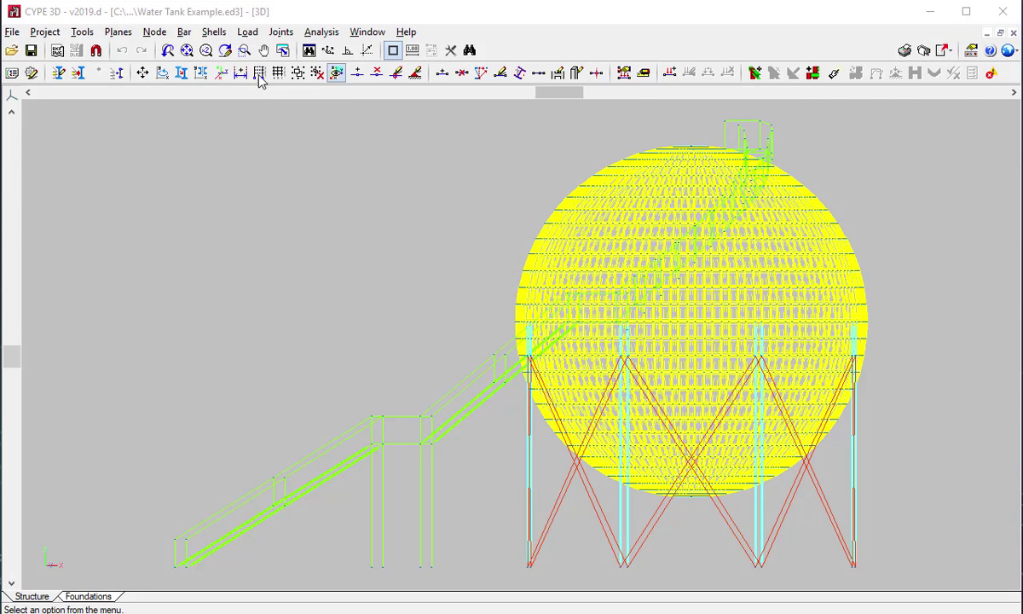
{"action": "left_click", "coordinate": [215, 32]}
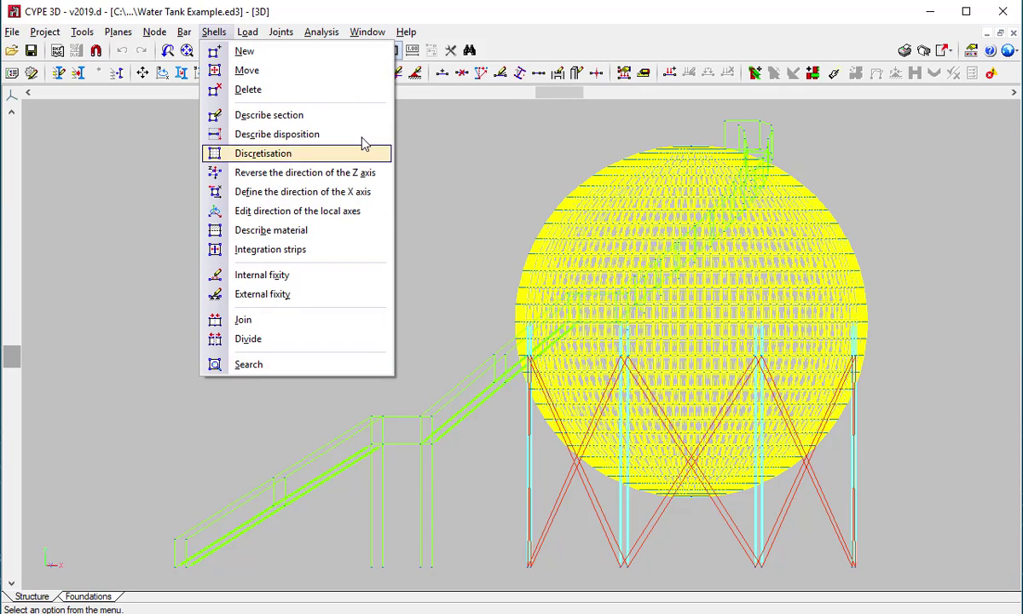
{"action": "left_click", "coordinate": [214, 34]}
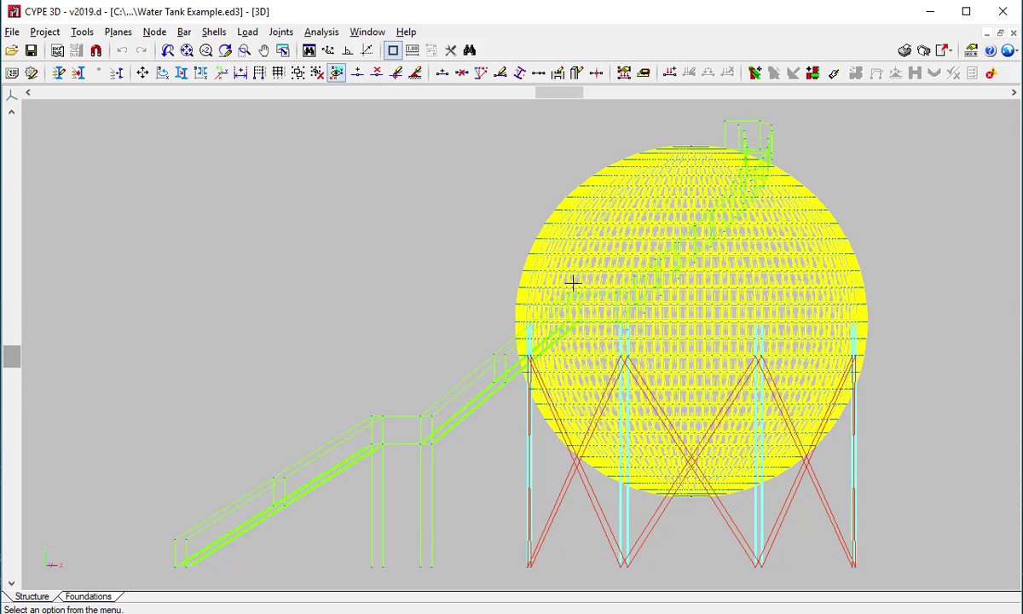
{"action": "scroll", "coordinate": [708, 294], "scroll_direction": "up", "scroll_amount": 5}
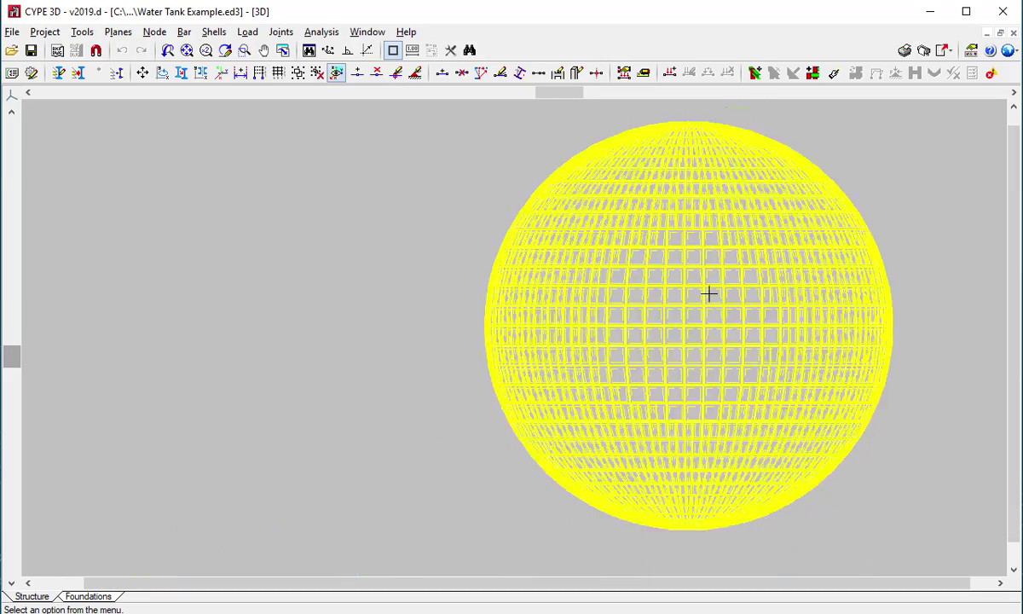
{"action": "scroll", "coordinate": [709, 293], "scroll_direction": "up", "scroll_amount": 3}
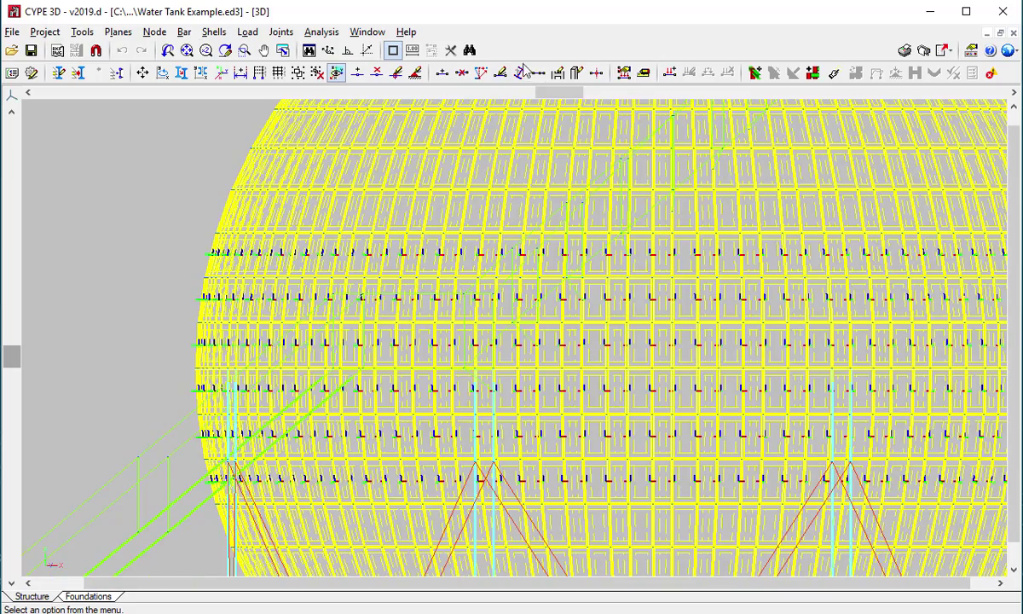
{"action": "left_click_drag", "start_coordinate": [561, 92], "coordinate": [678, 110]}
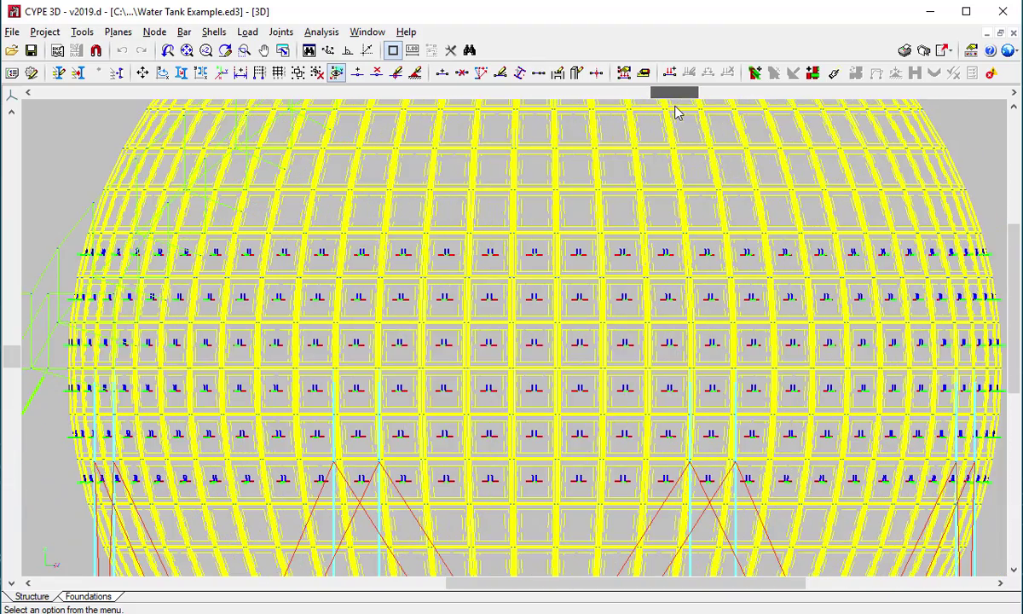
{"action": "scroll", "coordinate": [661, 179], "scroll_direction": "down", "scroll_amount": 5}
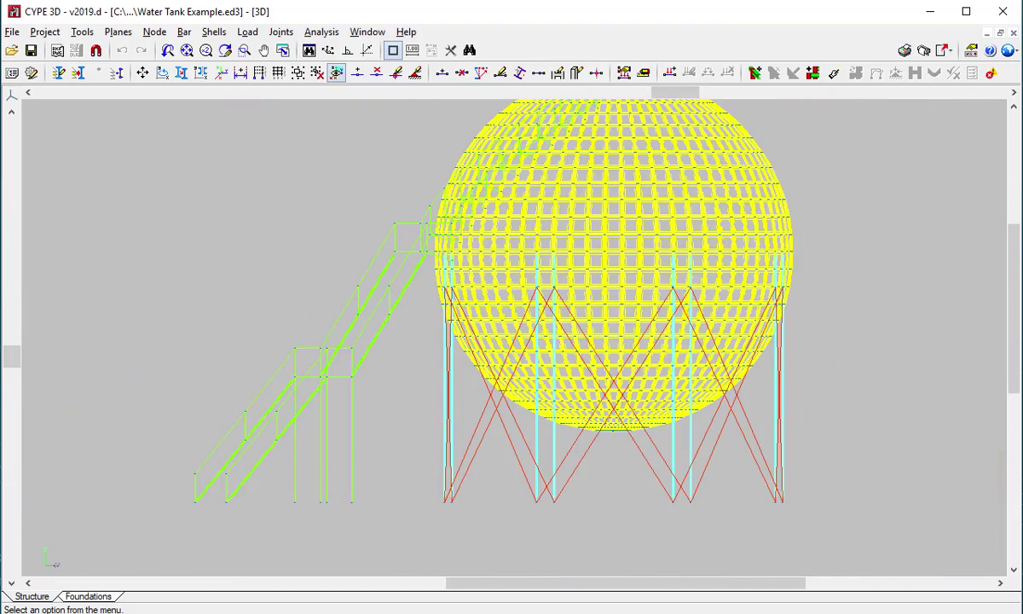
{"action": "left_click", "coordinate": [337, 72]}
{"action": "left_click", "coordinate": [494, 234]}
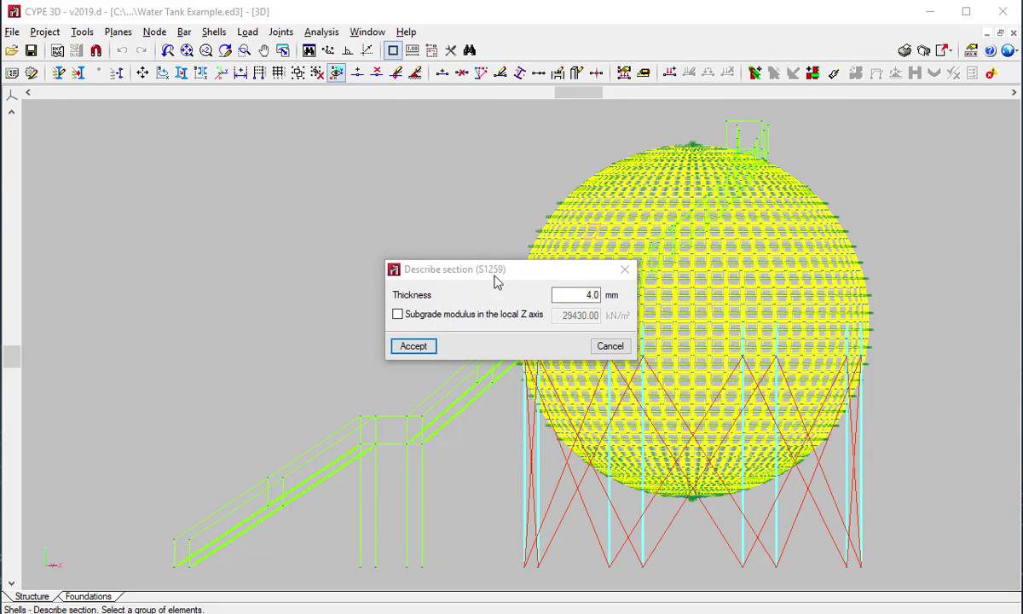
Close shell S1259's section dialog and dismiss the Shells menu without choosing a command.
{"action": "left_click", "coordinate": [623, 269]}
{"action": "left_click", "coordinate": [225, 38]}
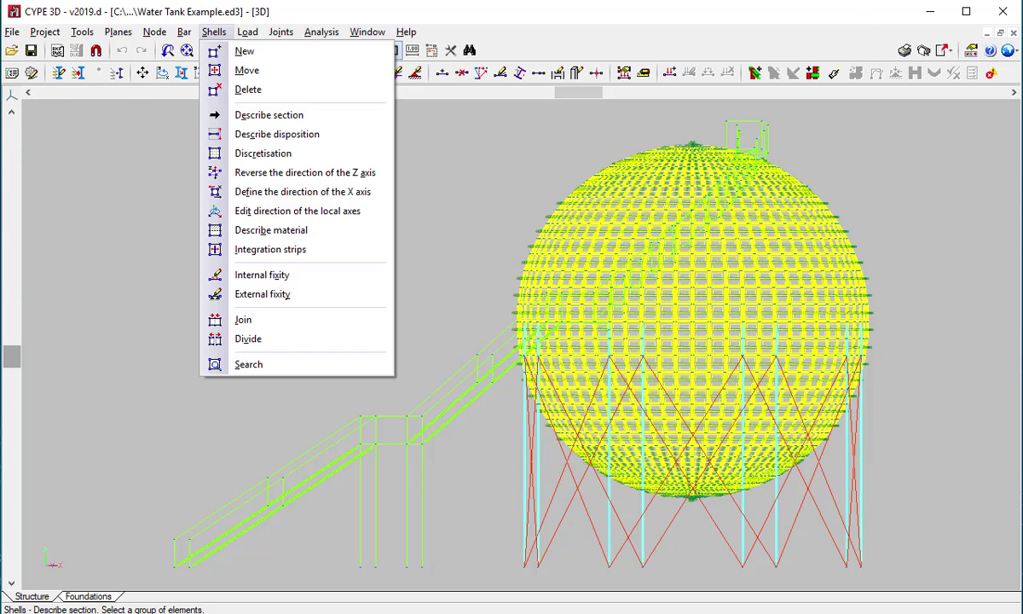
{"action": "key", "text": "Escape"}
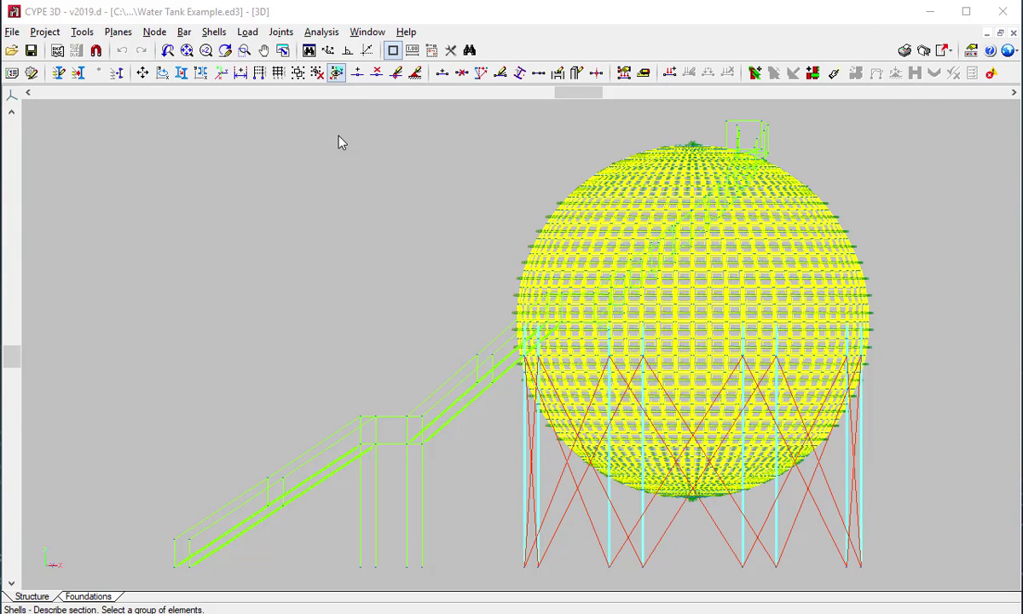
Analyse the water tank and colour it by U.L.S. check results at each bar's worst point.
{"action": "left_click", "coordinate": [322, 33]}
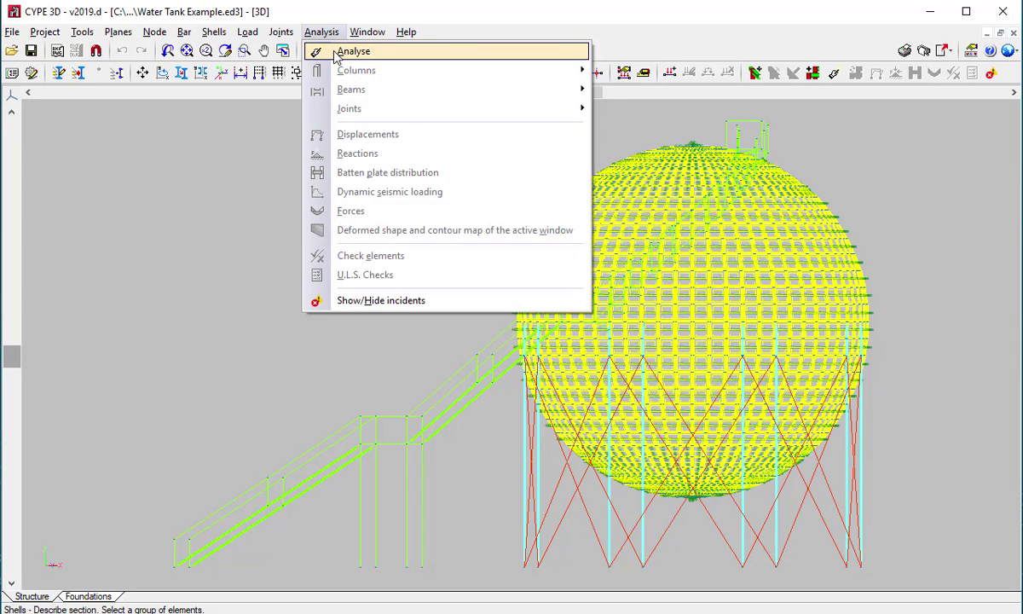
{"action": "left_click", "coordinate": [337, 53]}
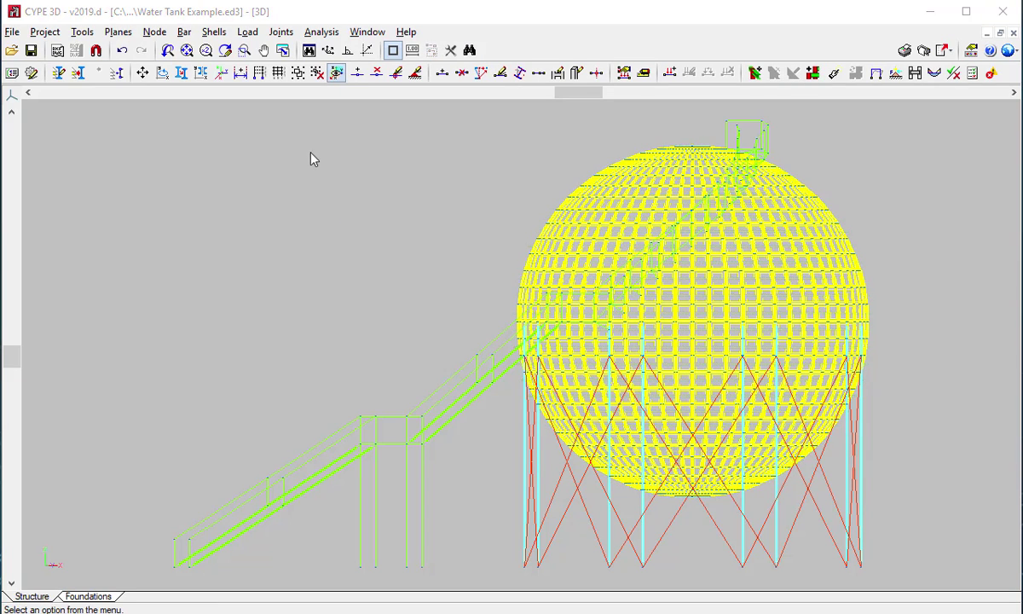
{"action": "left_click", "coordinate": [327, 34]}
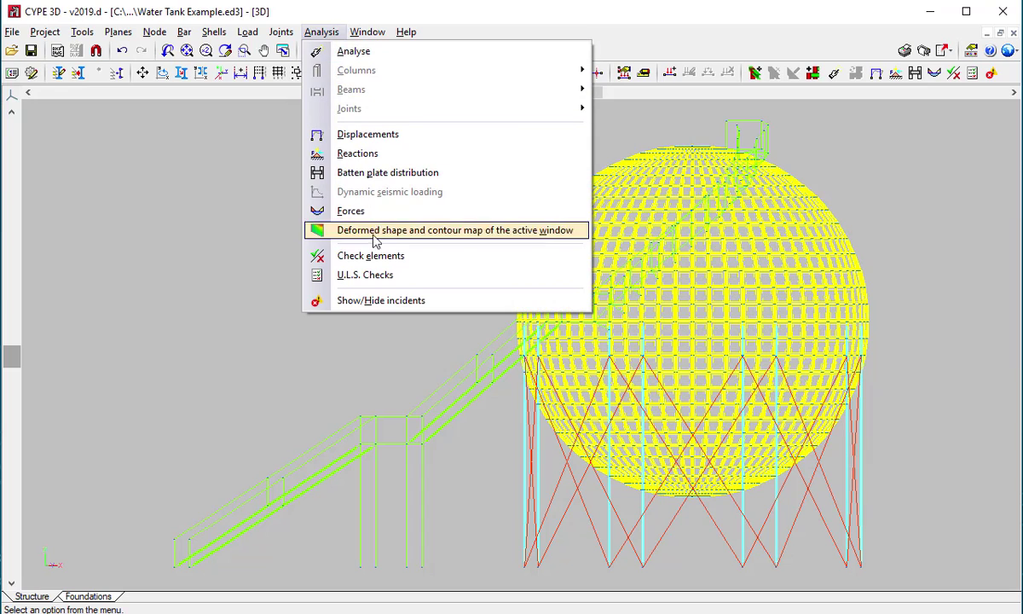
{"action": "left_click", "coordinate": [383, 276]}
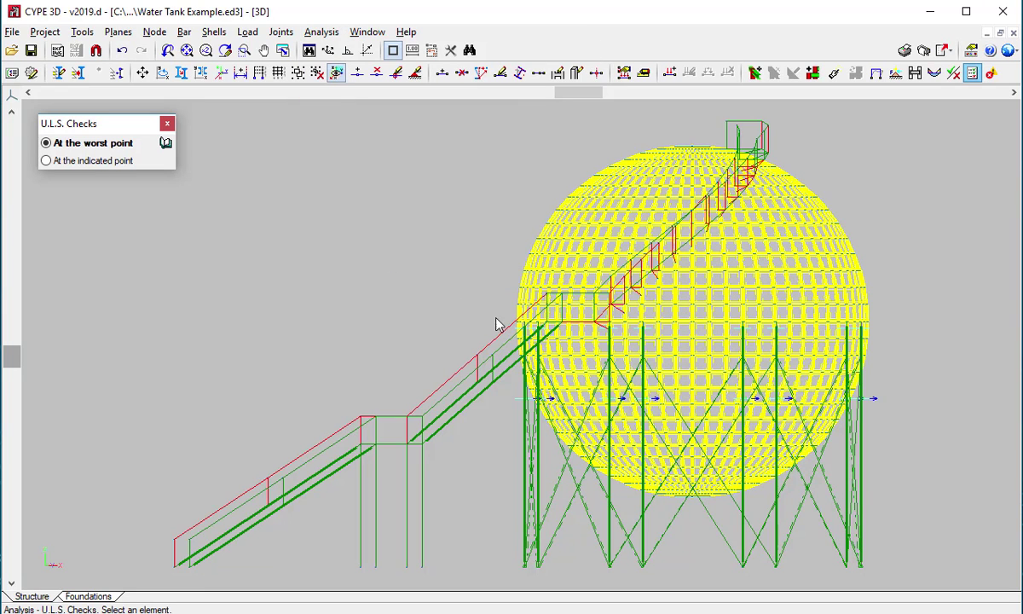
Review a tank column's compression resistance check down to its 0.37 reduced slenderness.
{"action": "left_click", "coordinate": [521, 439]}
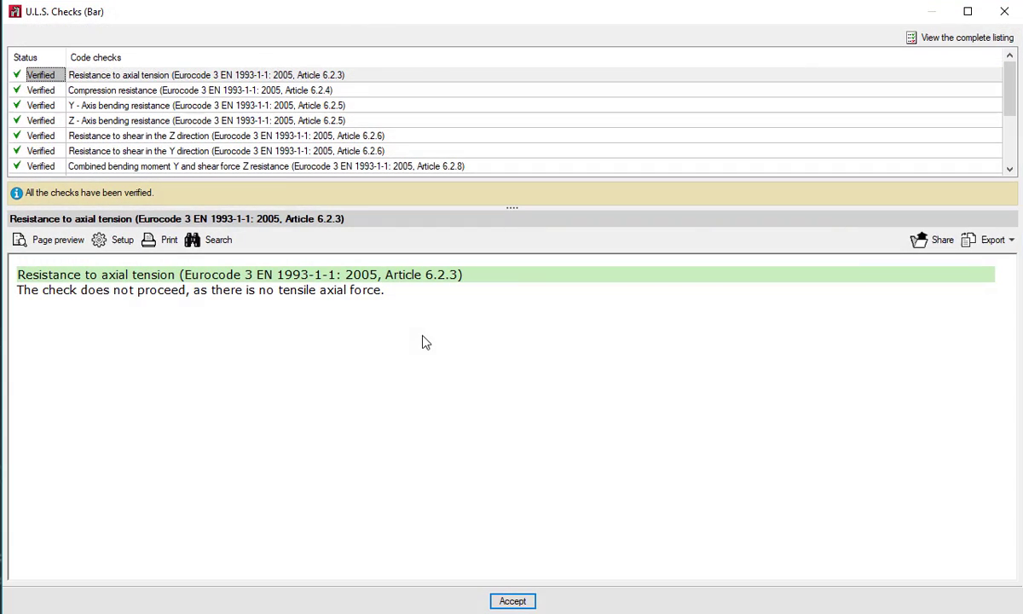
{"action": "left_click", "coordinate": [201, 90]}
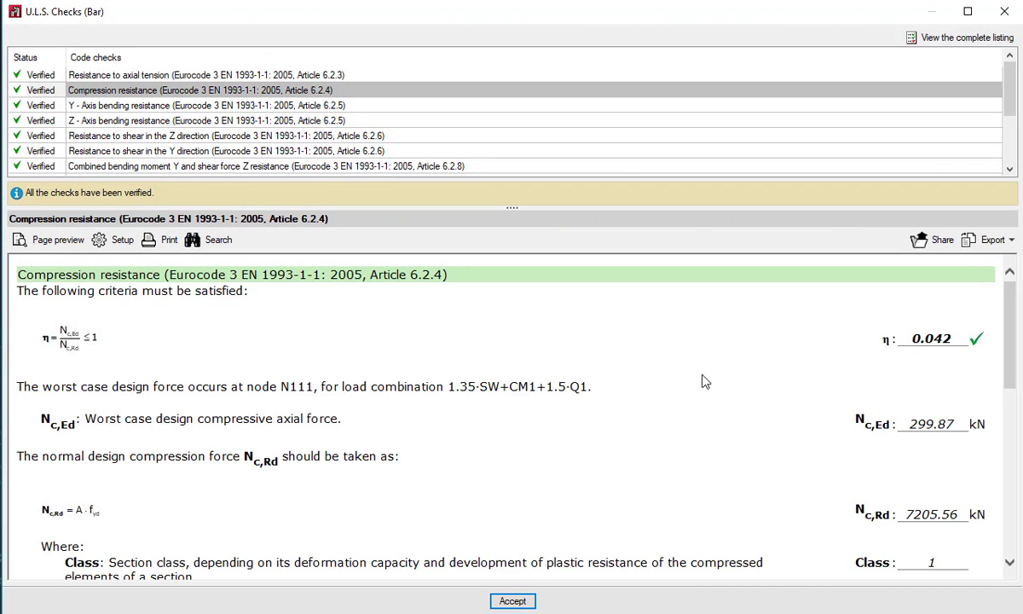
{"action": "scroll", "coordinate": [704, 381], "scroll_direction": "down", "scroll_amount": 1}
{"action": "scroll", "coordinate": [704, 381], "scroll_direction": "down", "scroll_amount": 2}
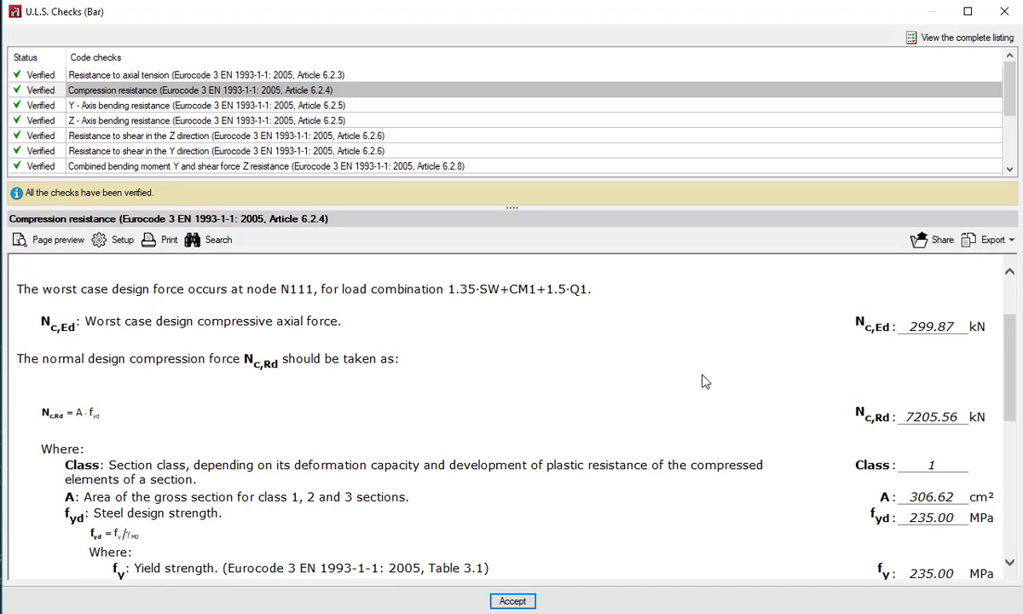
{"action": "scroll", "coordinate": [704, 381], "scroll_direction": "down", "scroll_amount": 2}
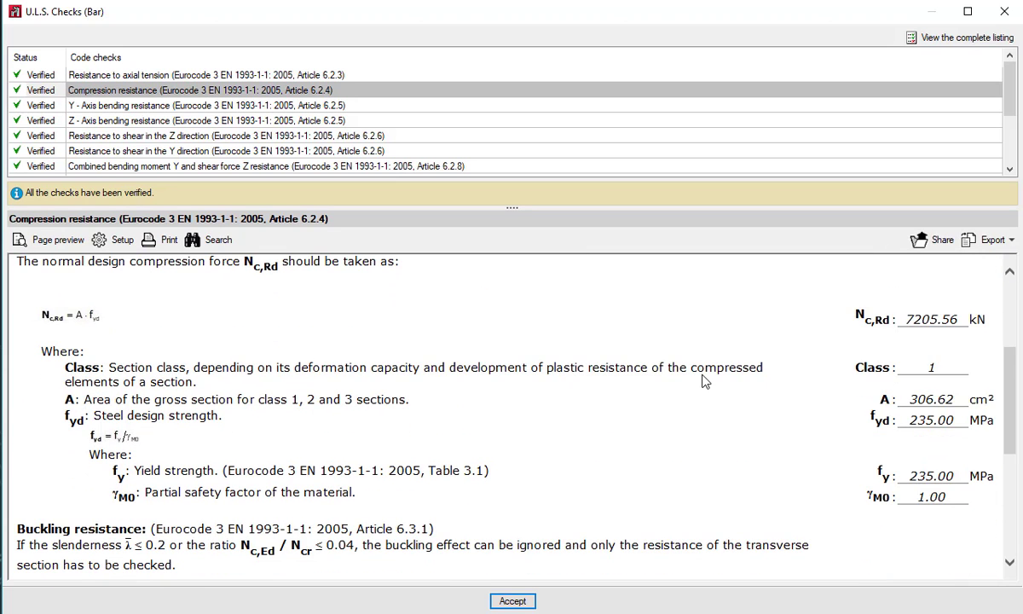
{"action": "scroll", "coordinate": [703, 381], "scroll_direction": "down", "scroll_amount": 7}
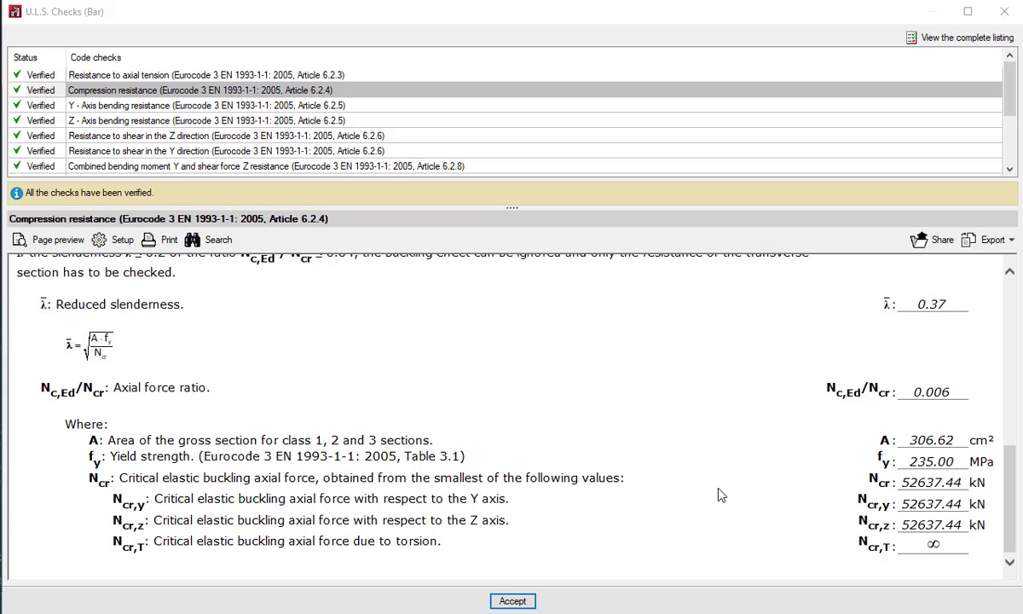
View bar N111/N125's complete check listing and its export formats, then close it.
{"action": "left_click", "coordinate": [939, 42]}
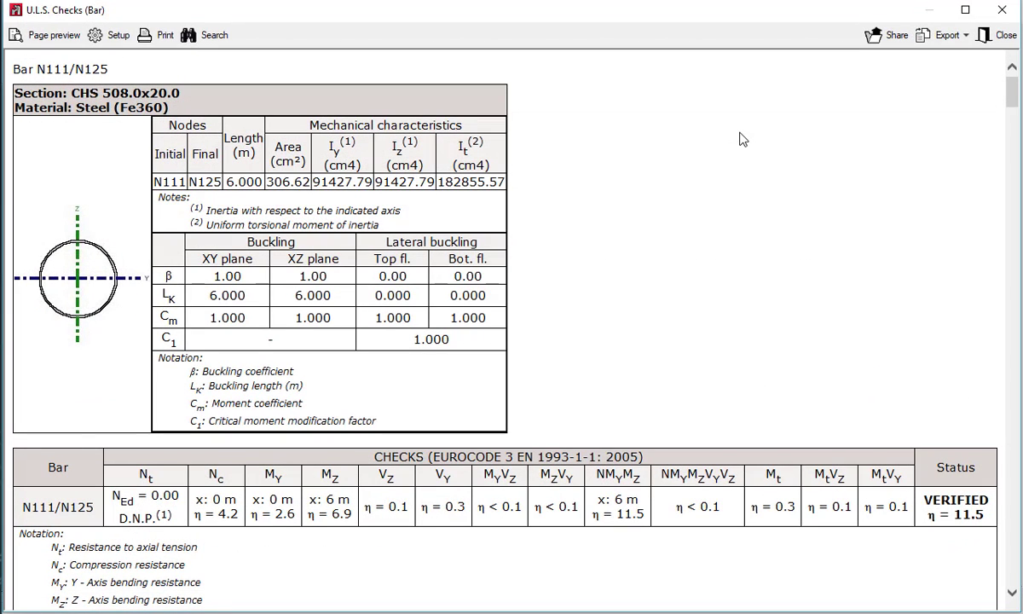
{"action": "left_click", "coordinate": [938, 48]}
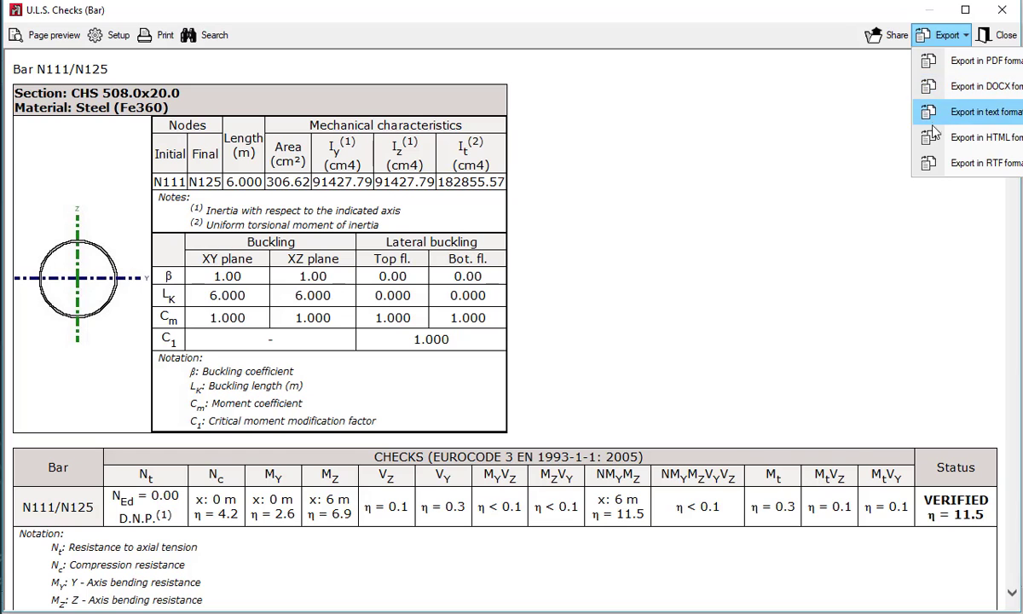
{"action": "key", "text": "Escape"}
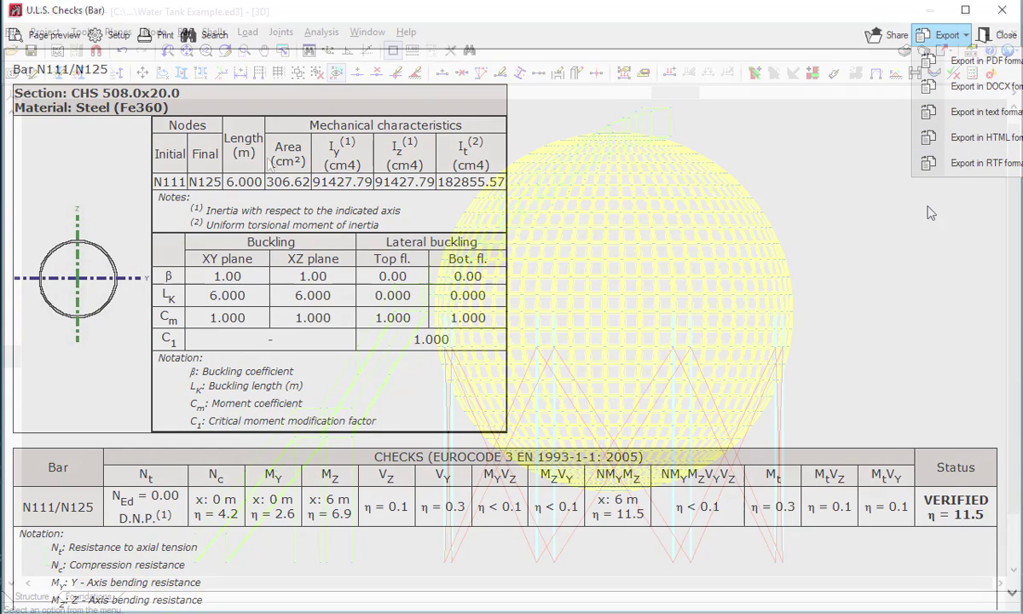
{"action": "left_click", "coordinate": [321, 32]}
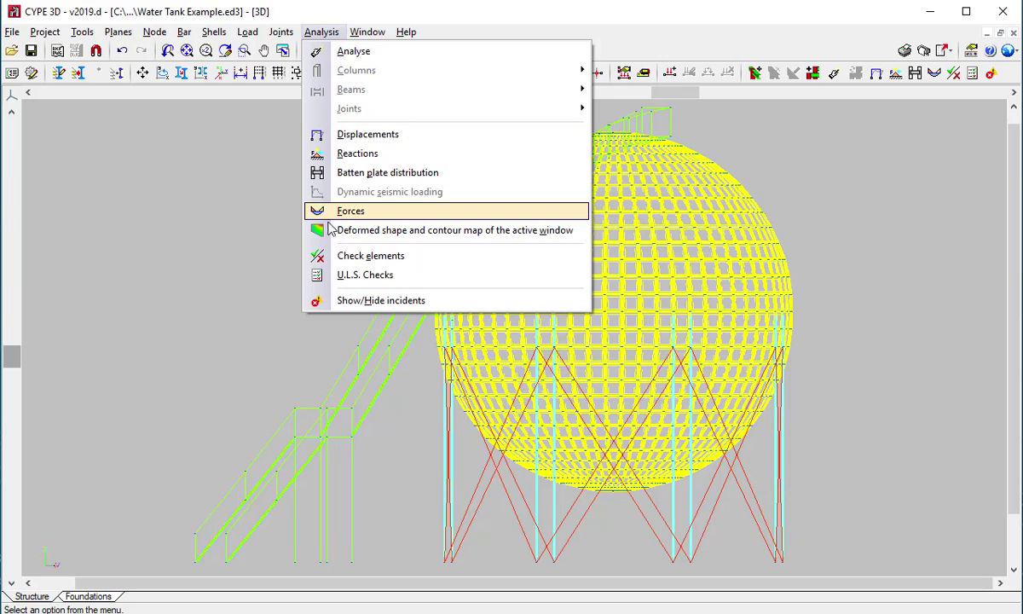
Show the tank's self-weight deformed shape, scaled 10.0 with 0–2.97 mm displacements, and rotate it.
{"action": "left_click", "coordinate": [385, 230]}
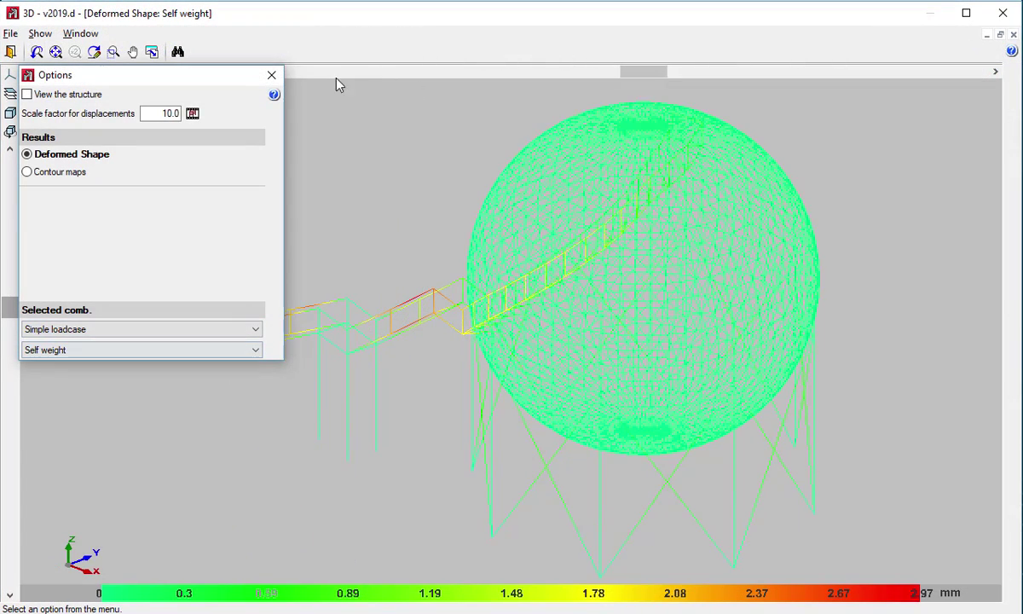
{"action": "left_click", "coordinate": [268, 76]}
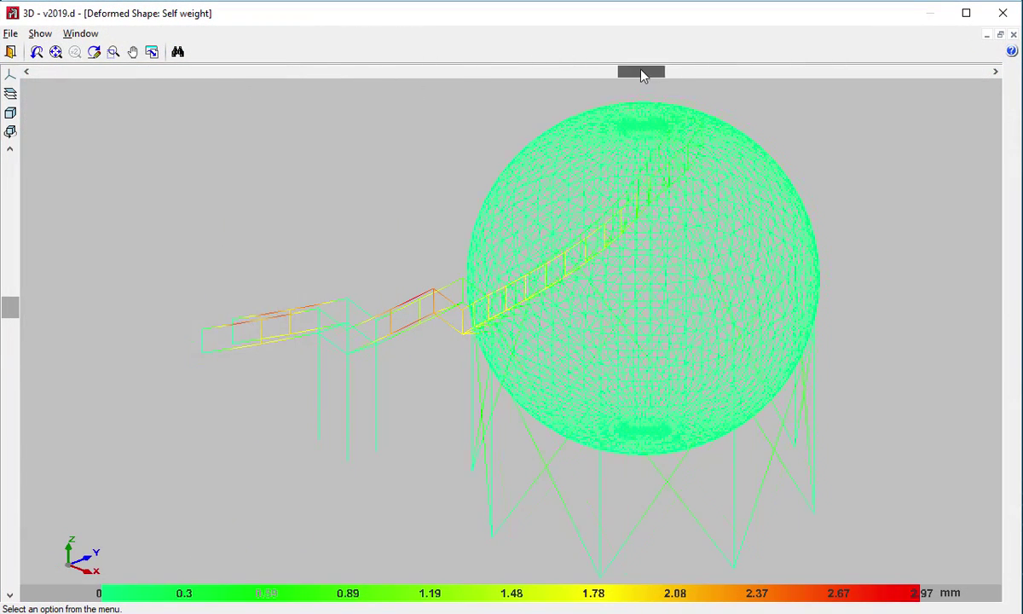
{"action": "left_click_drag", "start_coordinate": [643, 75], "coordinate": [519, 75]}
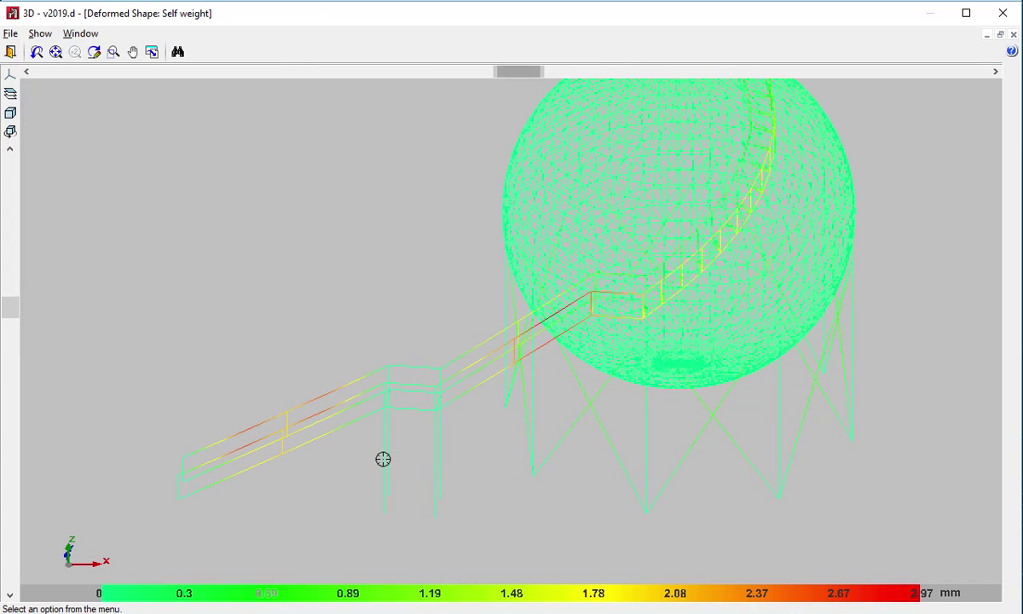